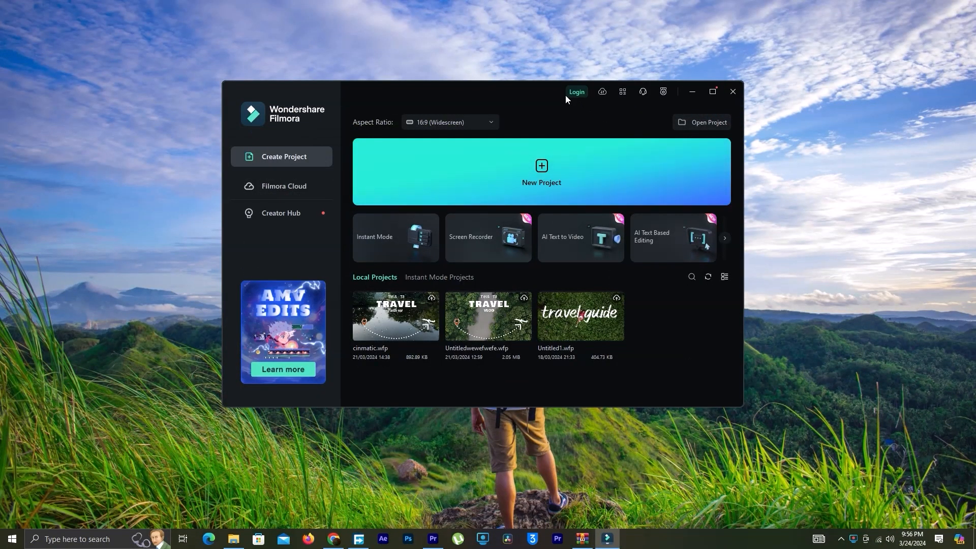
Log in to the account and start a new project
click(573, 92)
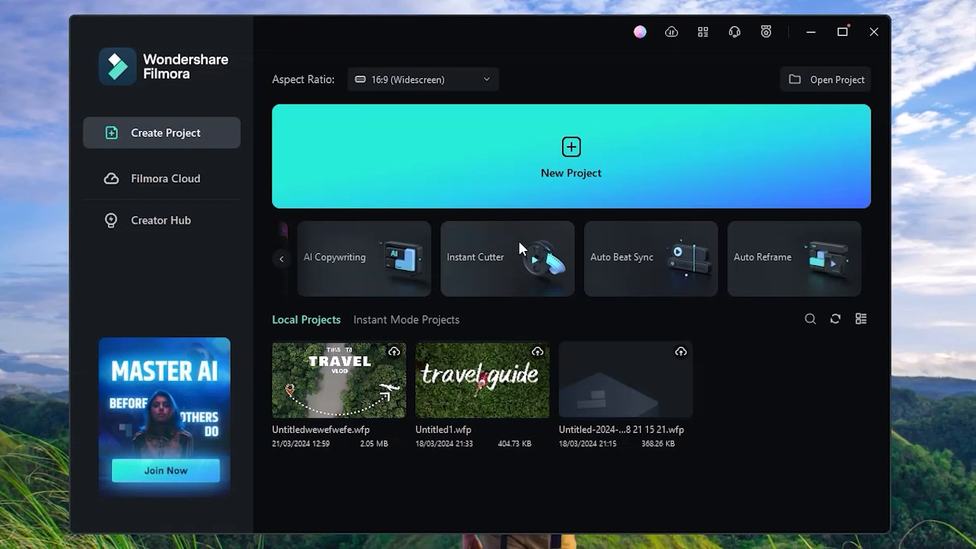
mouse_move(520, 243)
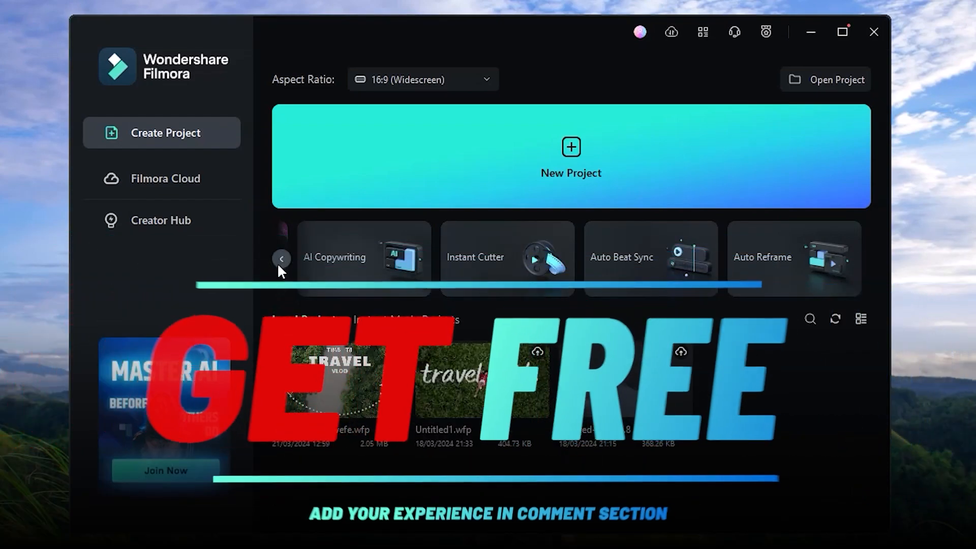
click(280, 260)
click(278, 260)
mouse_move(280, 260)
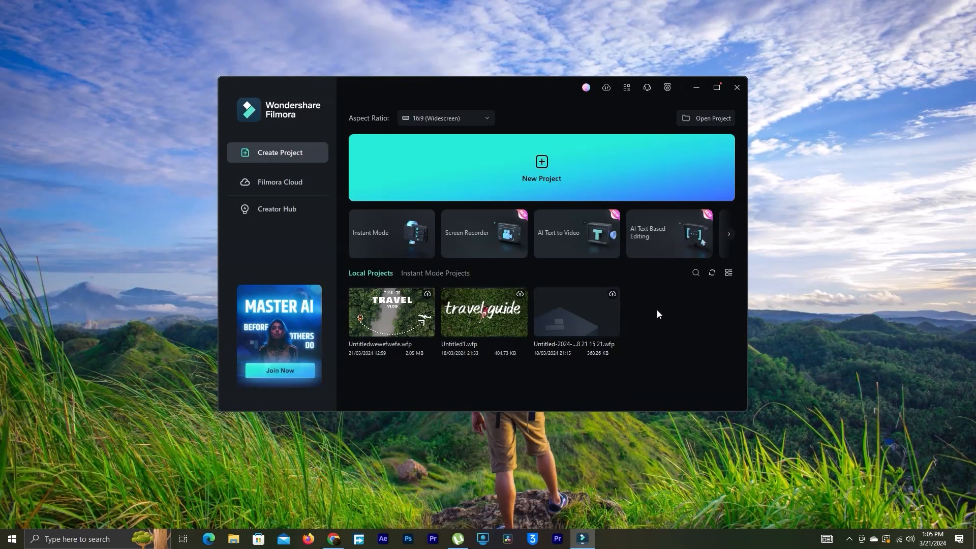
click(567, 172)
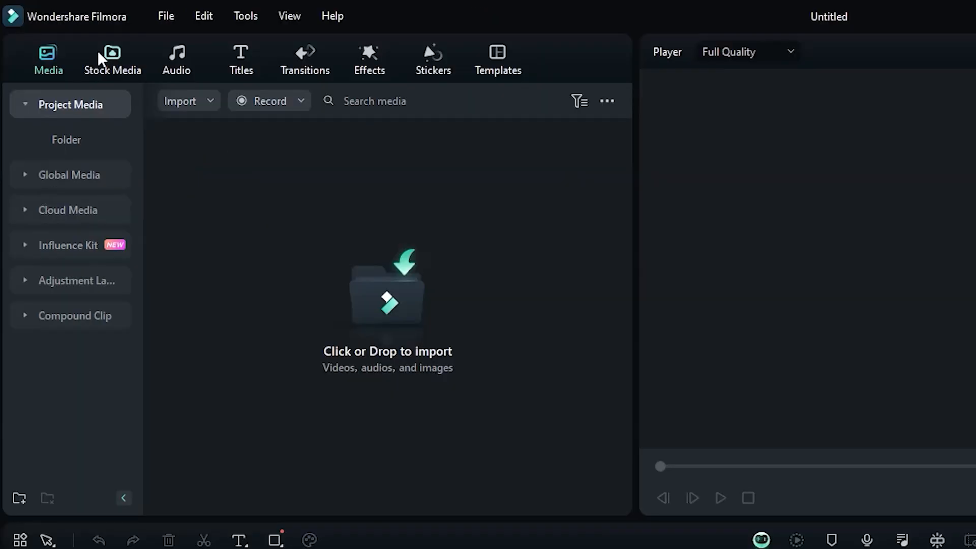
Browse the trending stock media clips and open the templates library
click(60, 33)
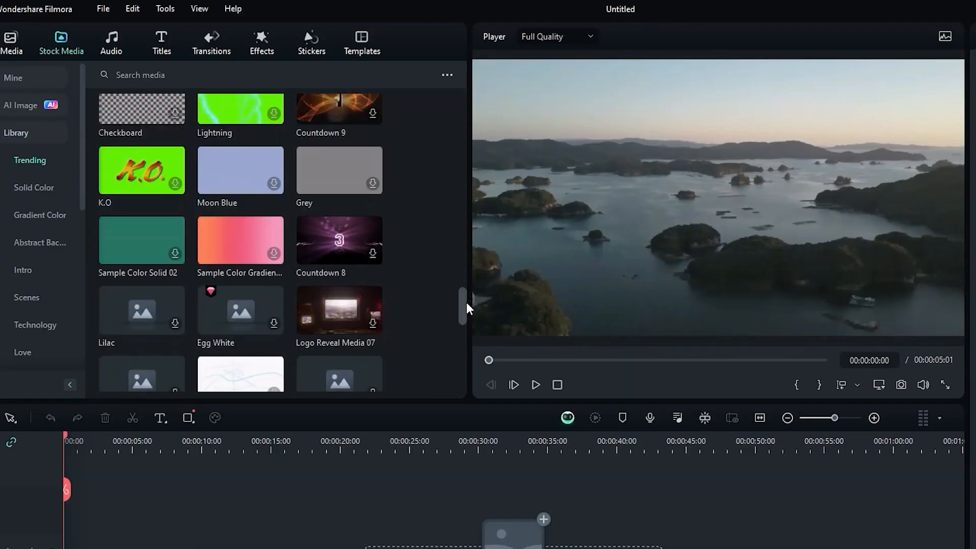
mouse_move(466, 301)
mouse_down()
mouse_move(471, 381)
mouse_move(462, 88)
mouse_up()
click(372, 50)
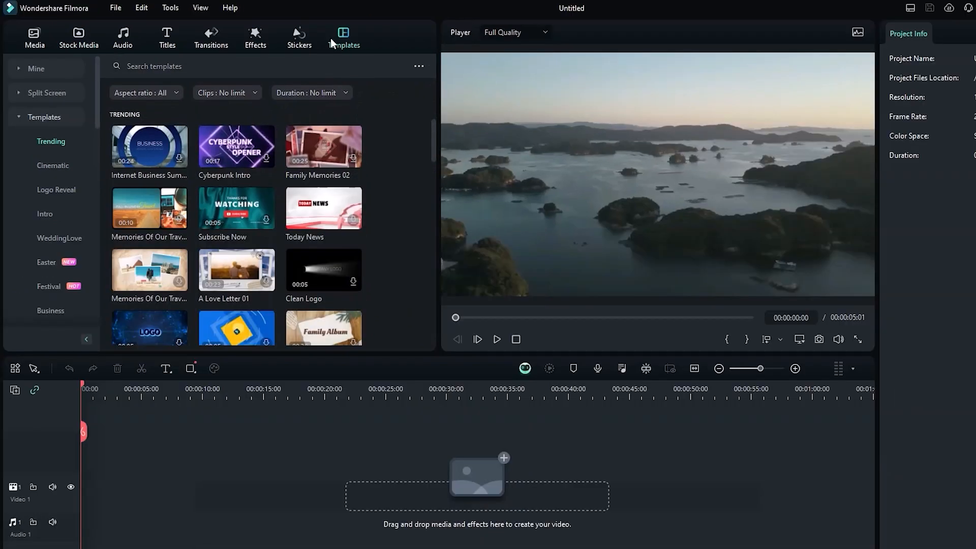
Search the templates for "logo" and look through the results
click(241, 77)
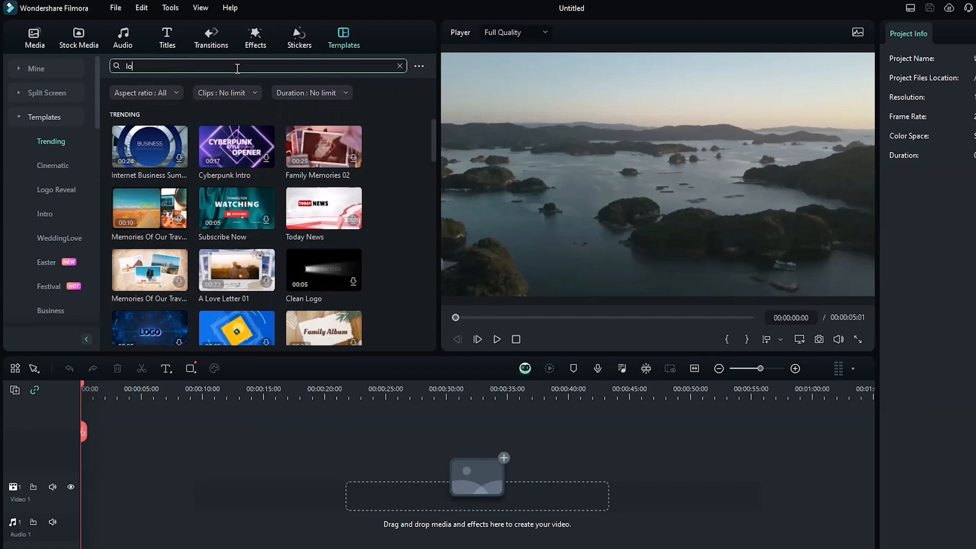
key(Return)
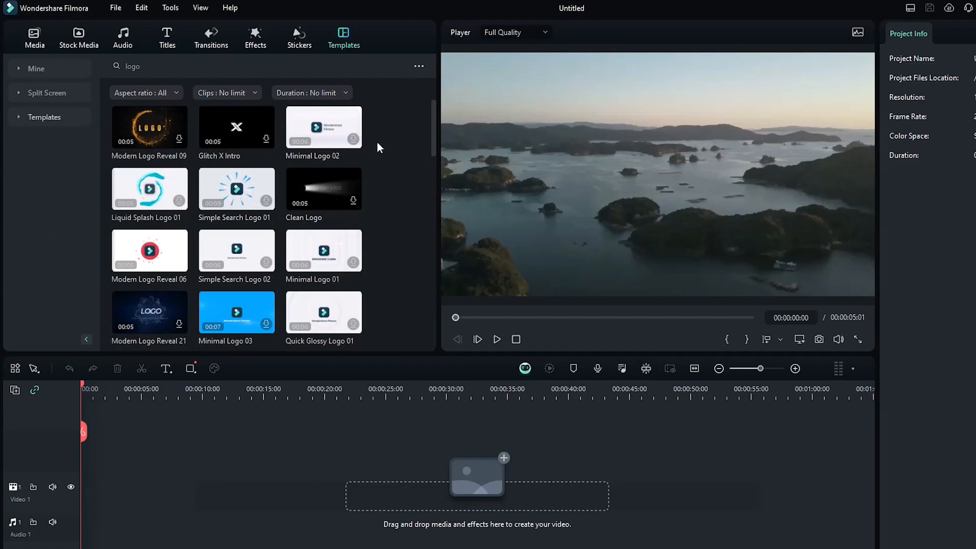
scroll(431, 143, down, 1)
drag(431, 142, 441, 335)
click(324, 158)
drag(433, 215, 432, 340)
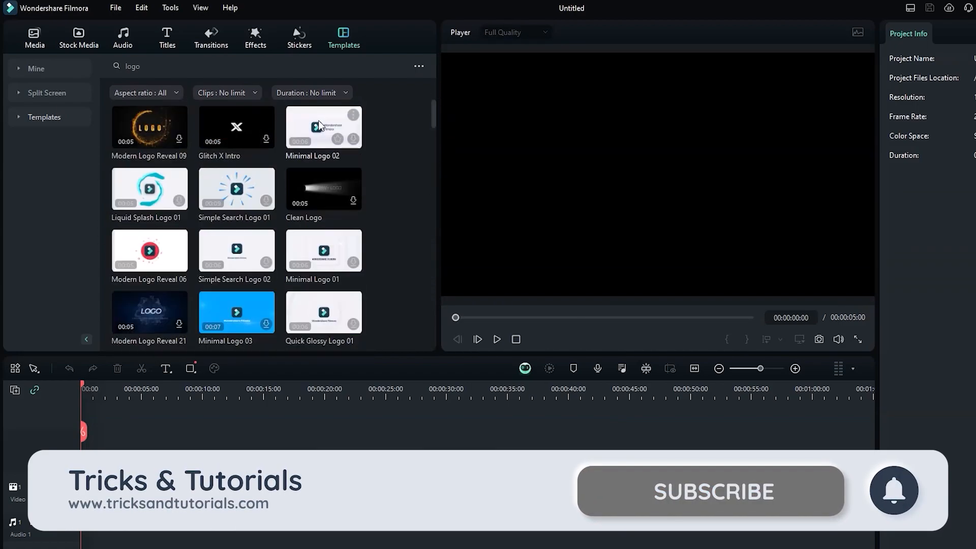
Preview several logo templates, including Minimal Logo 02 and Liquid Splash Logo 01
click(303, 123)
click(145, 187)
click(204, 246)
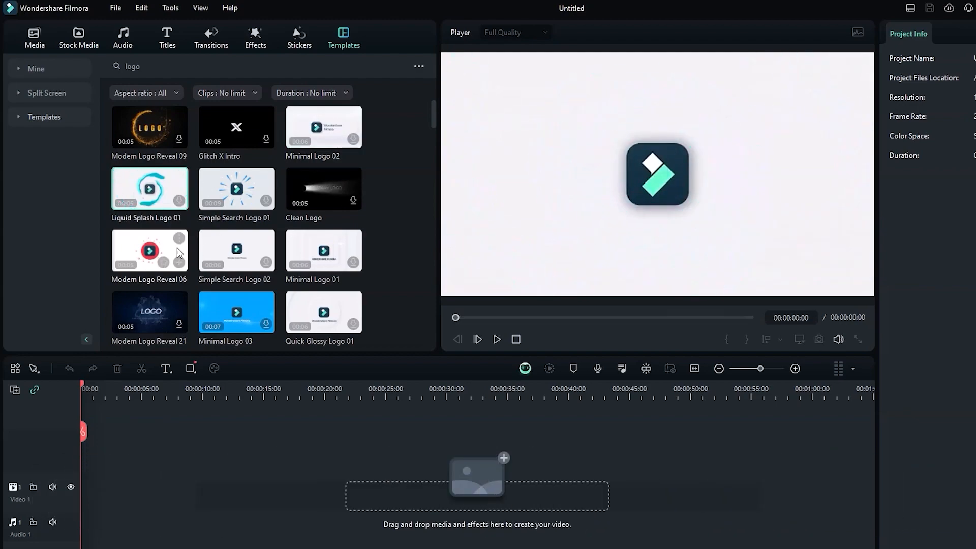
scroll(198, 264, down, 4)
Download the Quick Glossy Logo 02 template, add it at the start of the Video 1 track and preview it
click(163, 223)
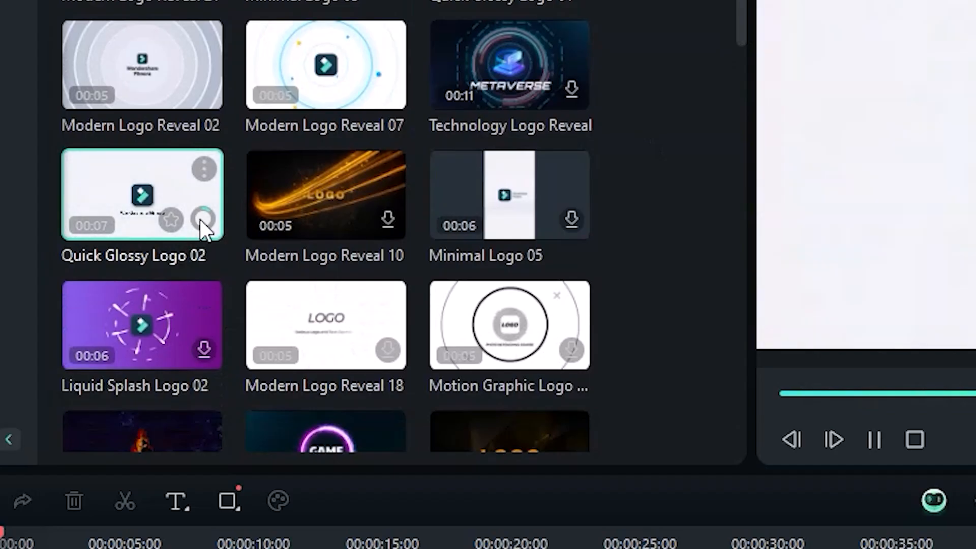
click(179, 234)
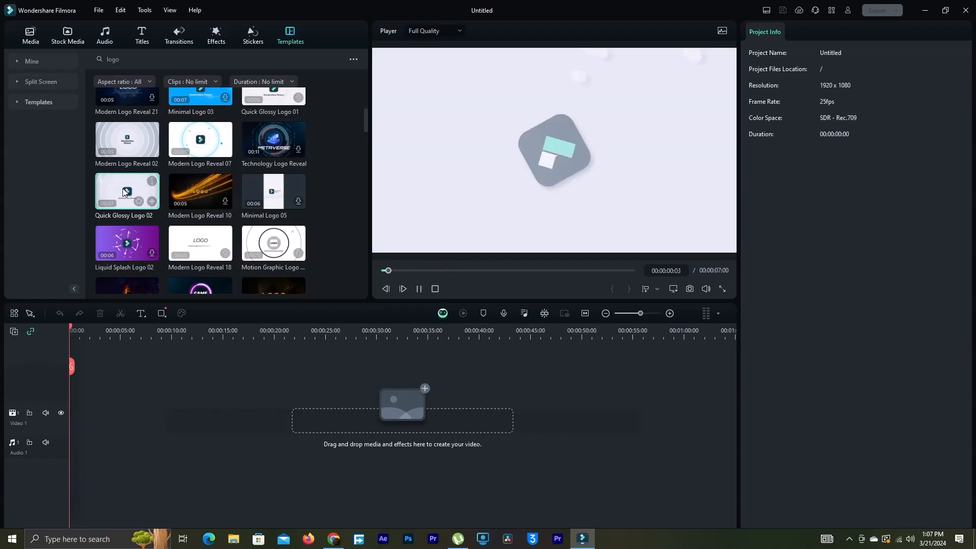
drag(142, 193, 77, 401)
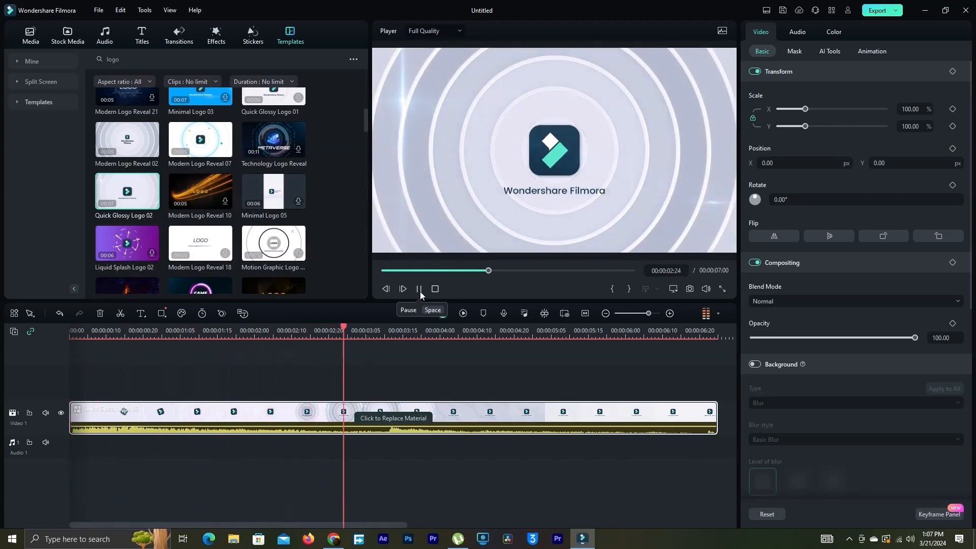
click(420, 290)
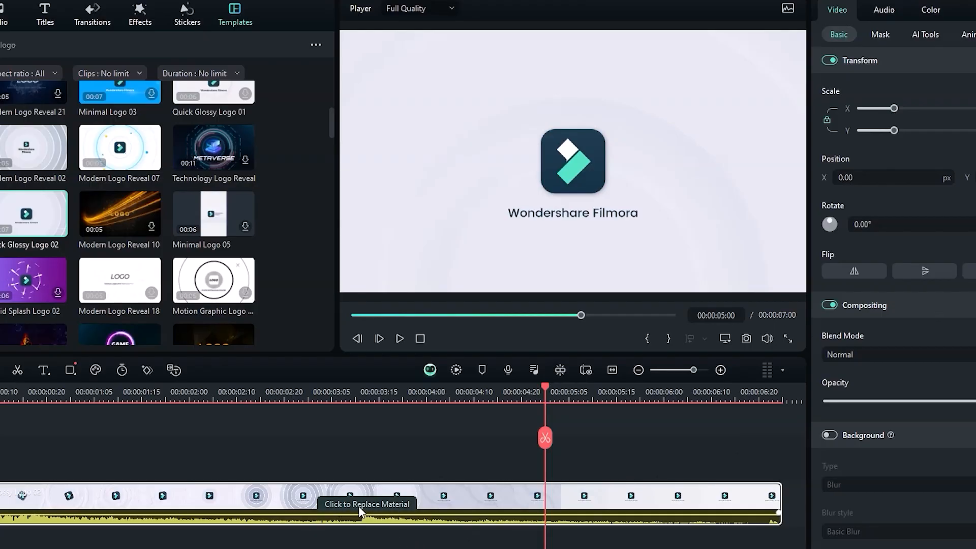
Open the template's replaceable material and fill the first two media slots with the home logo image
click(358, 505)
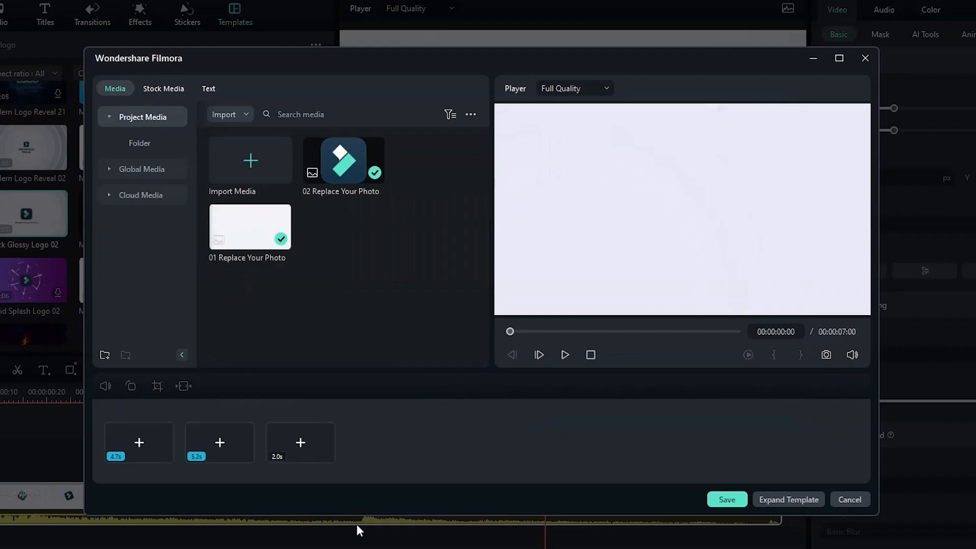
click(248, 231)
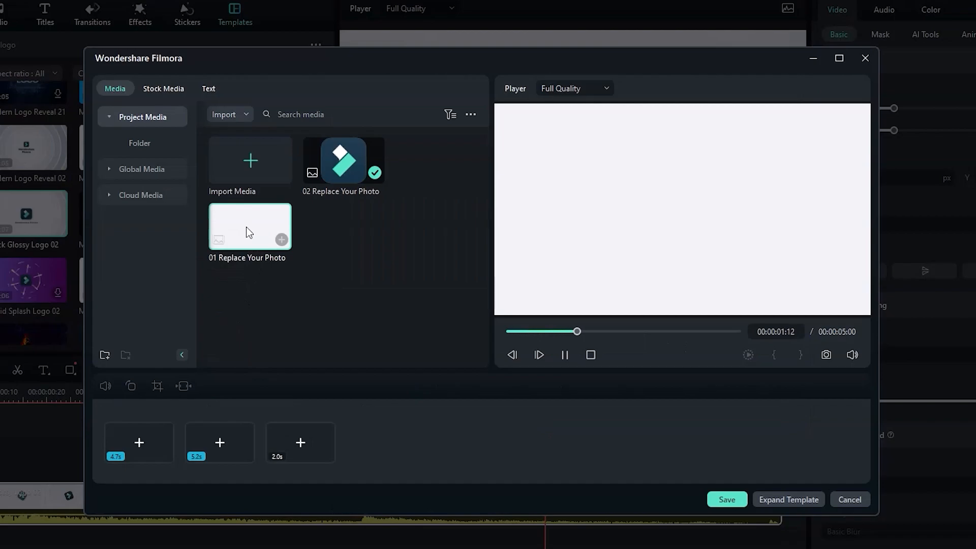
click(344, 166)
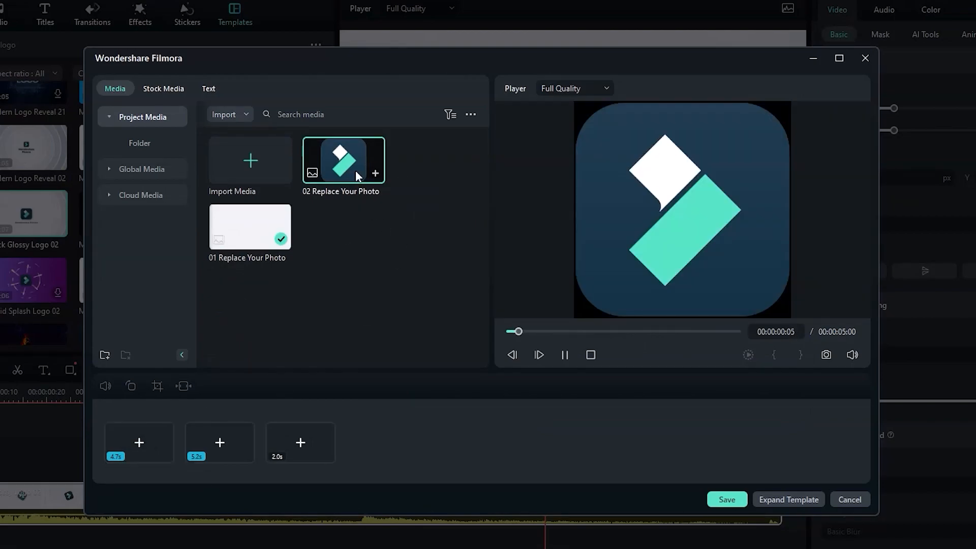
click(144, 449)
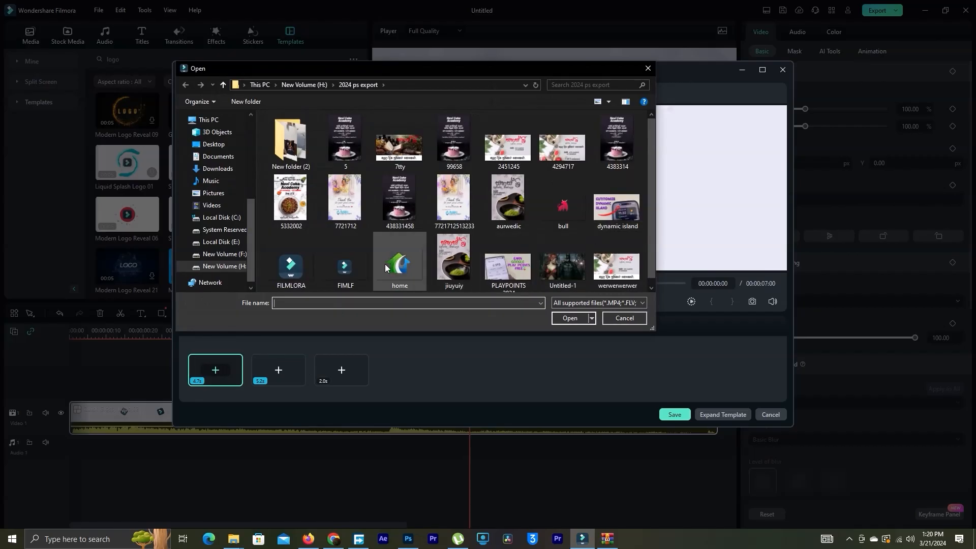
click(385, 268)
click(560, 318)
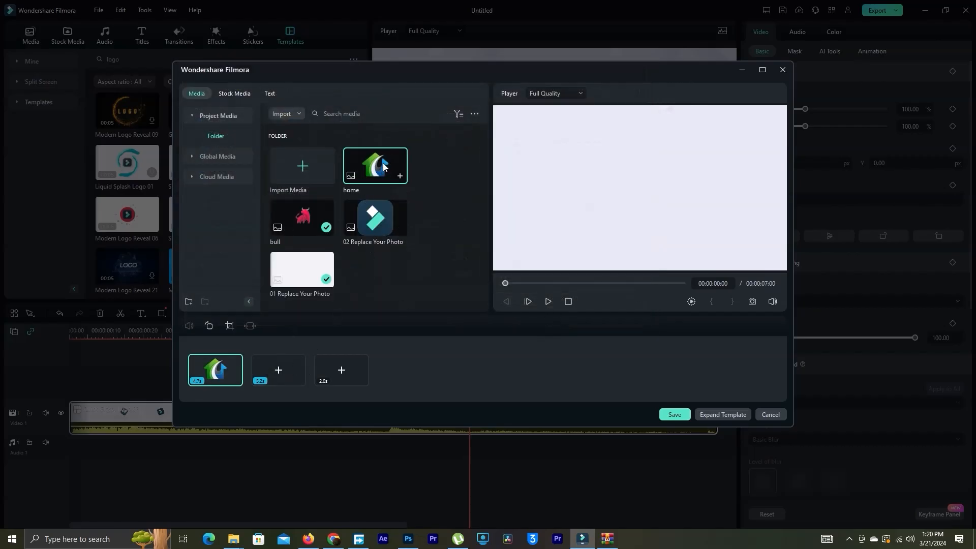
click(384, 167)
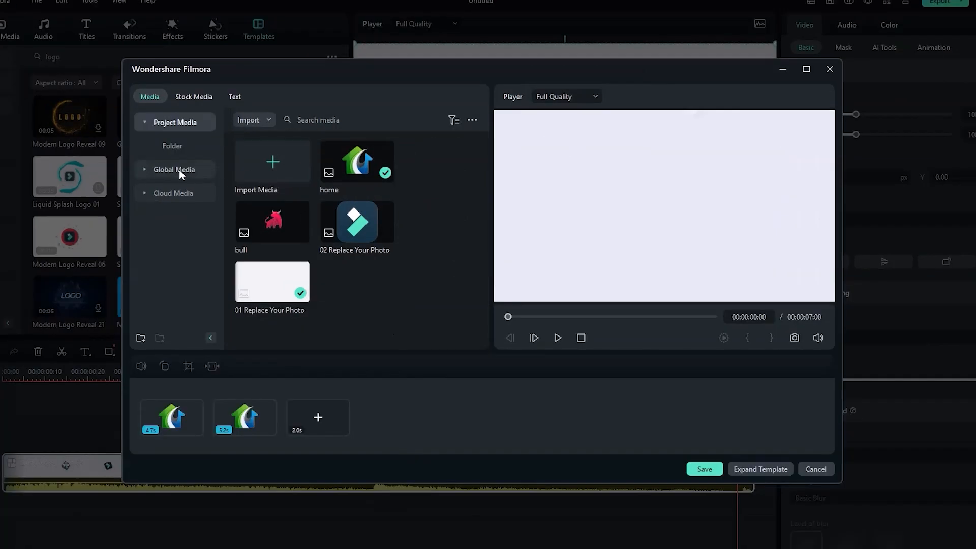
Change the template's text to "Green Home Present"
click(195, 97)
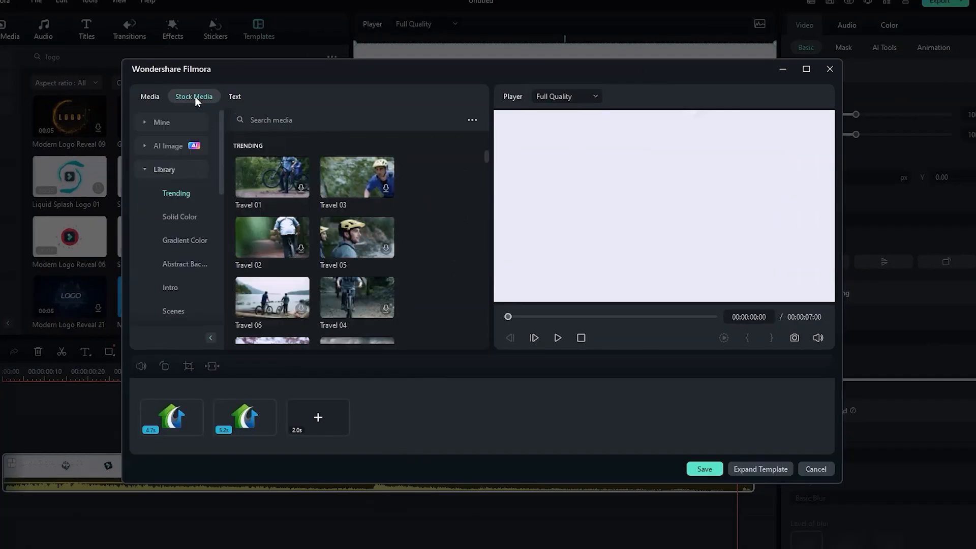
click(234, 96)
click(244, 144)
drag(170, 136, 214, 140)
key(BackSpace)
key(BackSpace)
key(BackSpace)
key(BackSpace)
key(BackSpace)
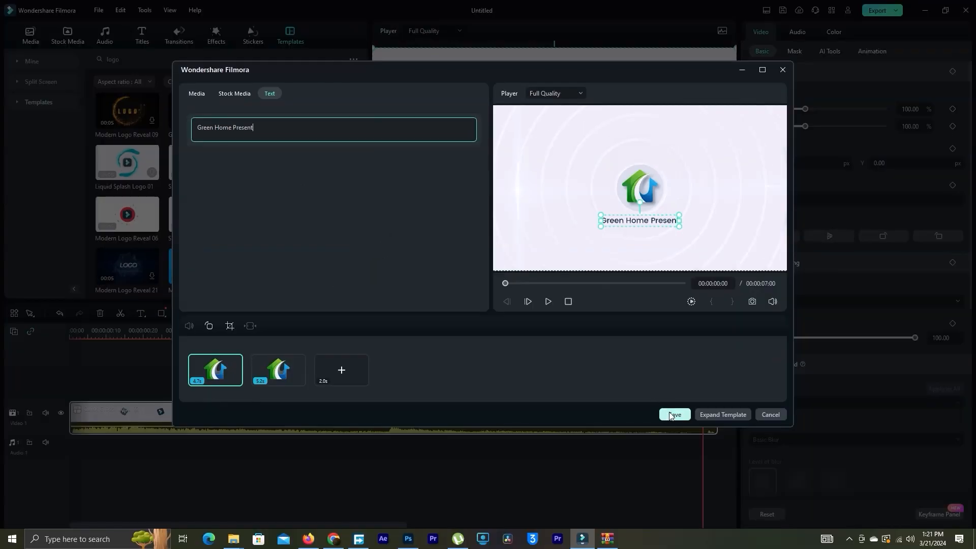
Save the customised template and play the logo intro from its beginning
click(673, 414)
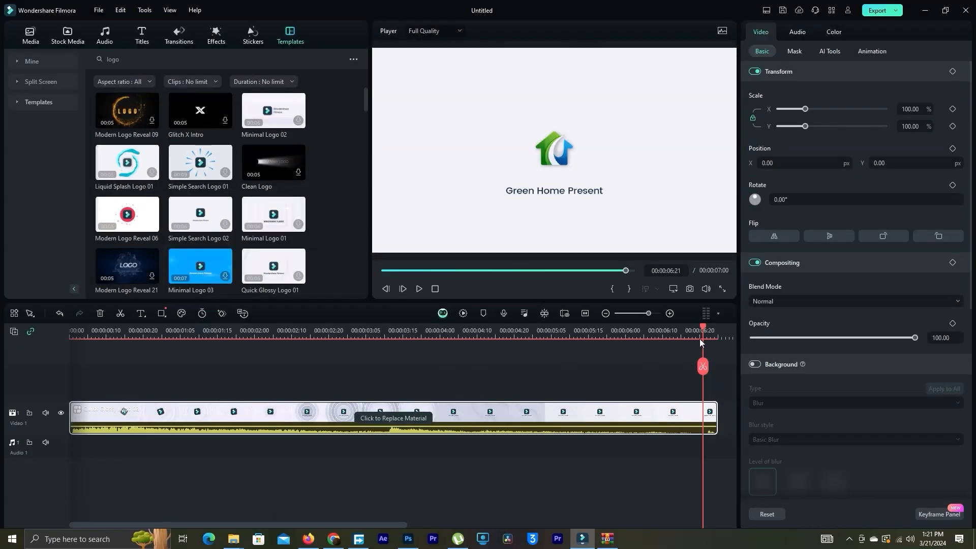
drag(704, 331, 1, 347)
click(419, 289)
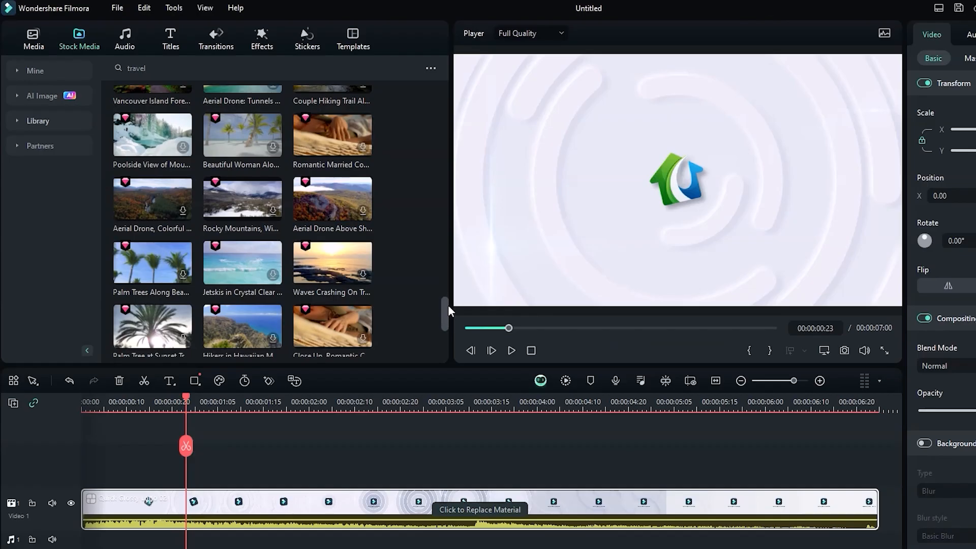
Browse the stock media results for "travel" and preview the 4K aerial drone clip
drag(366, 251, 366, 268)
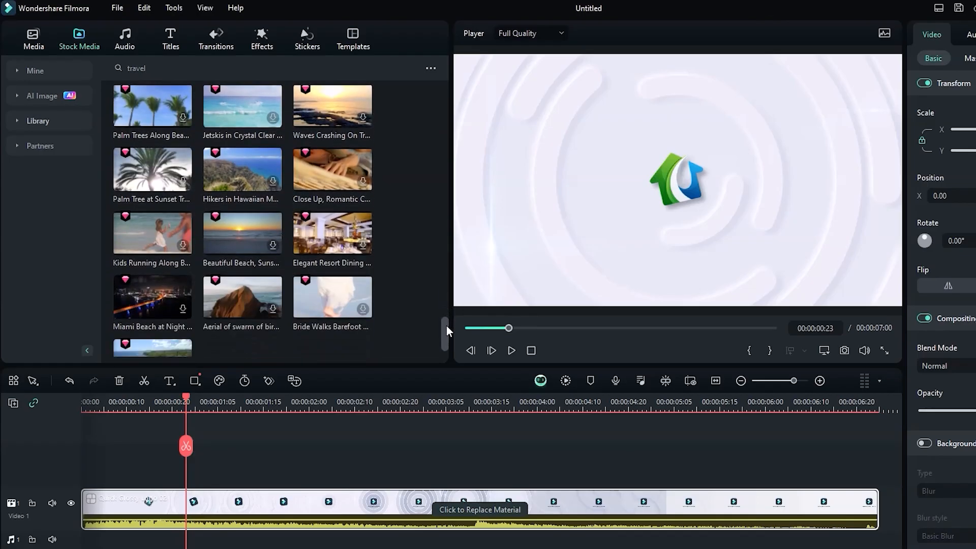
drag(446, 331, 446, 336)
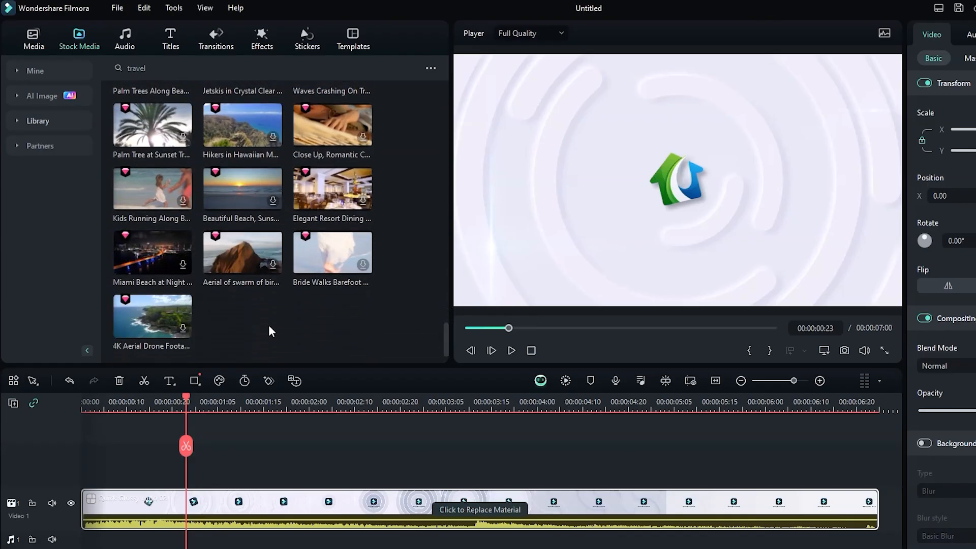
click(143, 309)
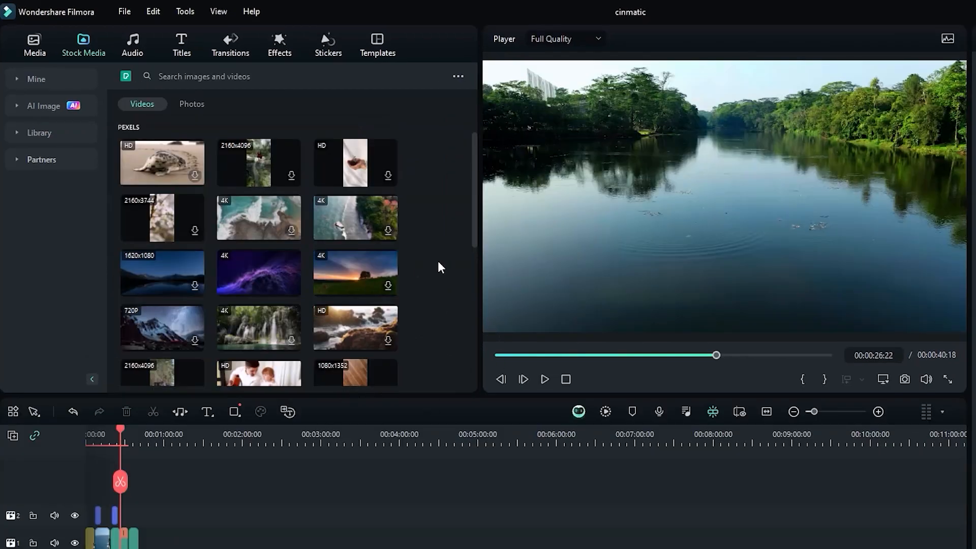
drag(473, 198, 459, 159)
Look through the Solid Color, Gradient Color and Intro categories of the stock media library
click(40, 133)
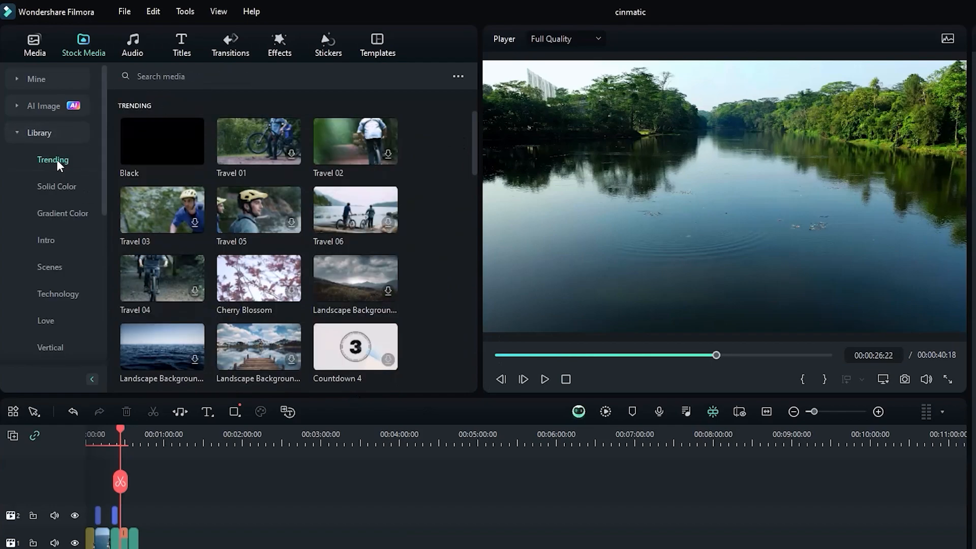
click(66, 186)
click(54, 215)
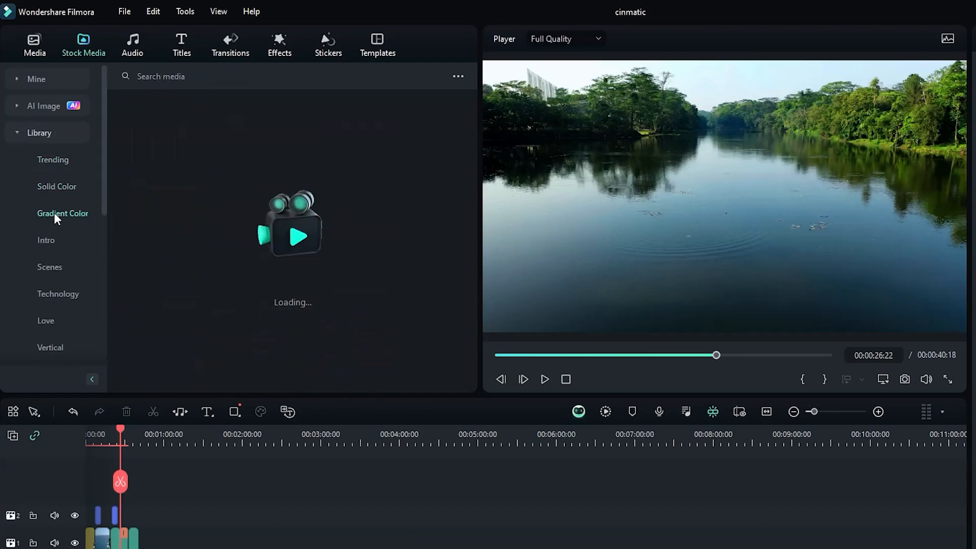
drag(475, 133, 468, 216)
click(50, 239)
drag(474, 151, 465, 323)
Preview a landscape background and a movie scene background in the Scenes category
click(49, 267)
click(153, 145)
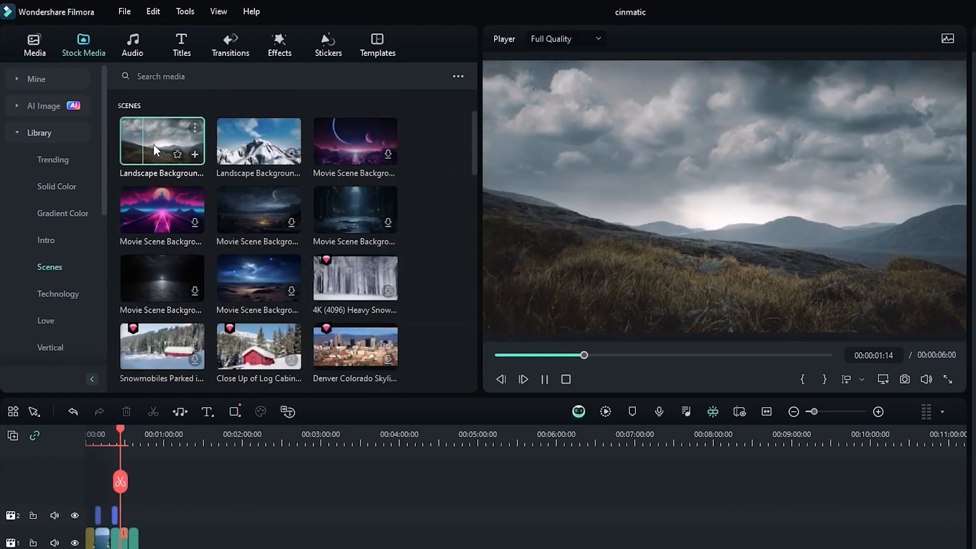
click(161, 223)
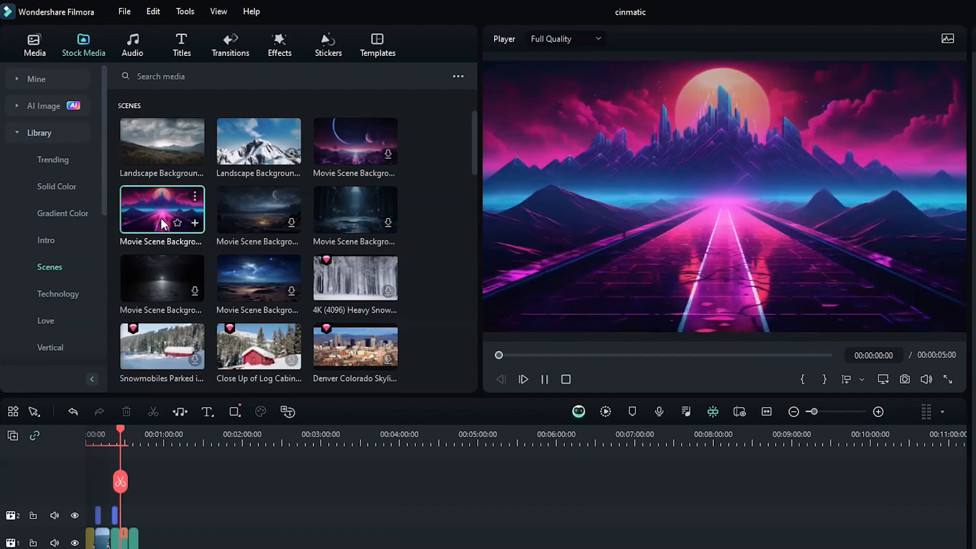
scroll(50, 228, down, 5)
Preview two Women's Day 2024 clips in the Art category and look through its other clips
click(49, 265)
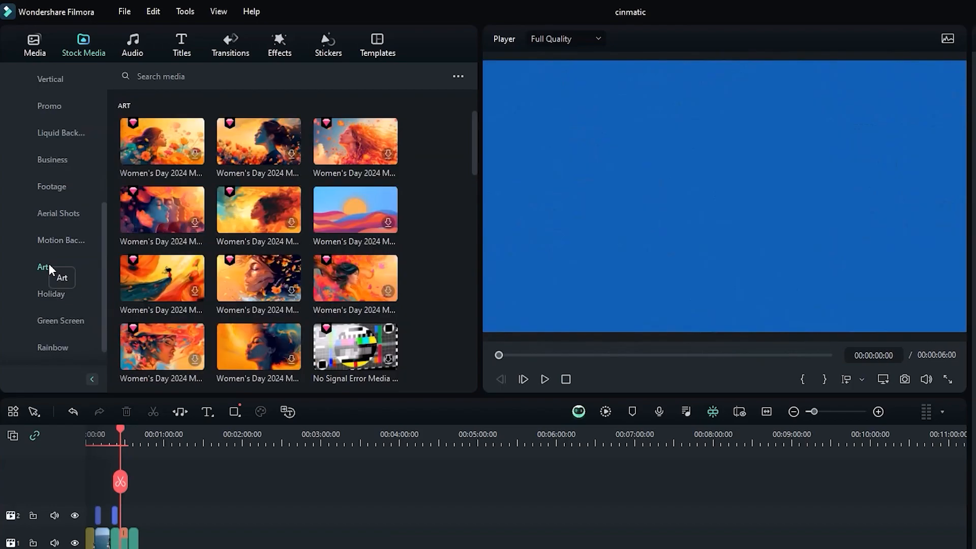
click(281, 213)
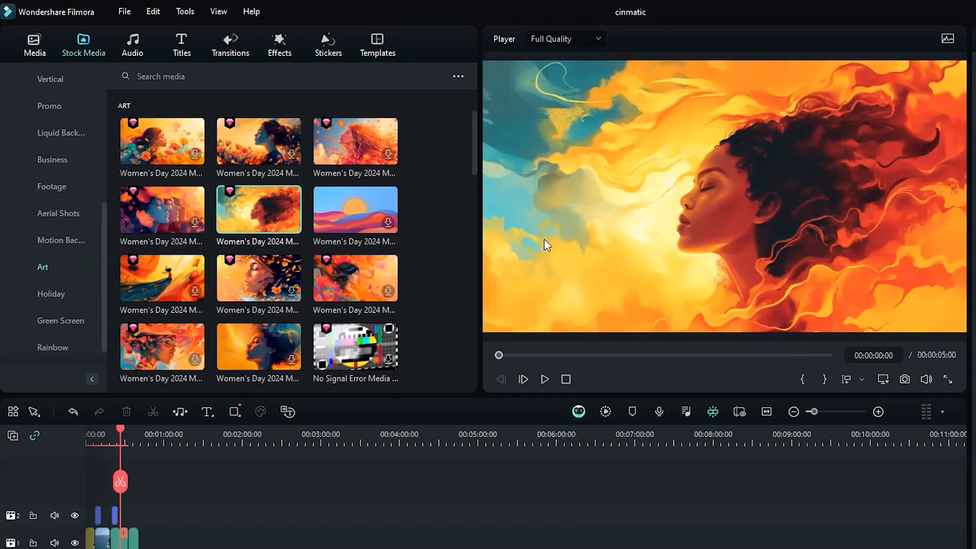
click(45, 296)
click(71, 265)
click(371, 142)
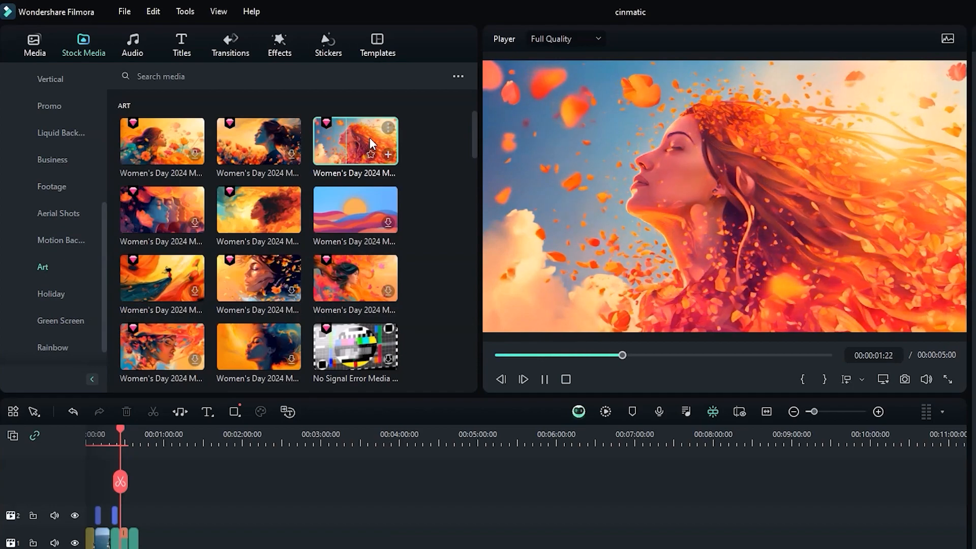
drag(474, 135, 458, 347)
Preview the Explosion02 clip in the Green Screen category, then view the Rainbow category
click(76, 319)
click(264, 143)
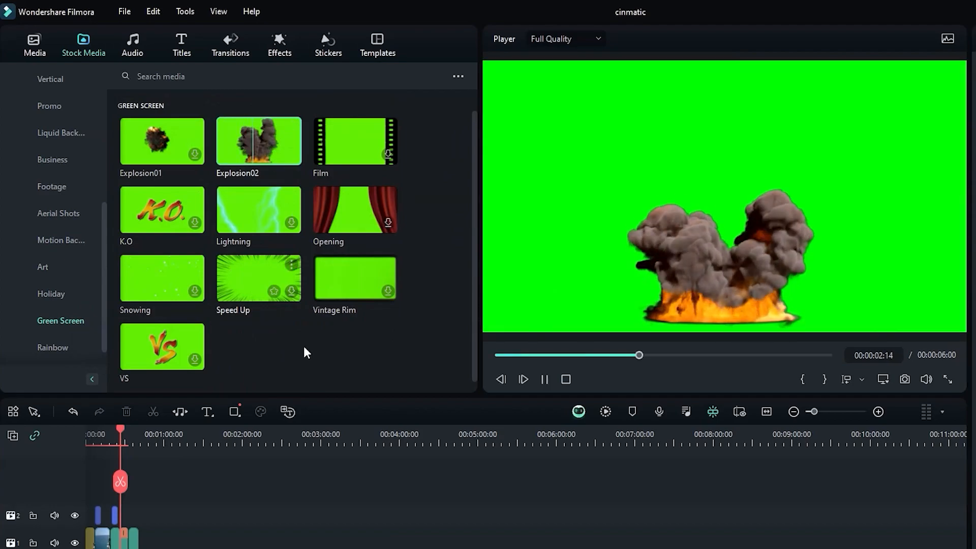
click(47, 349)
Look through the partner stock sources Giphy and Pixabay, viewing Pixabay's photos and videos
drag(105, 318, 108, 157)
click(36, 130)
click(30, 160)
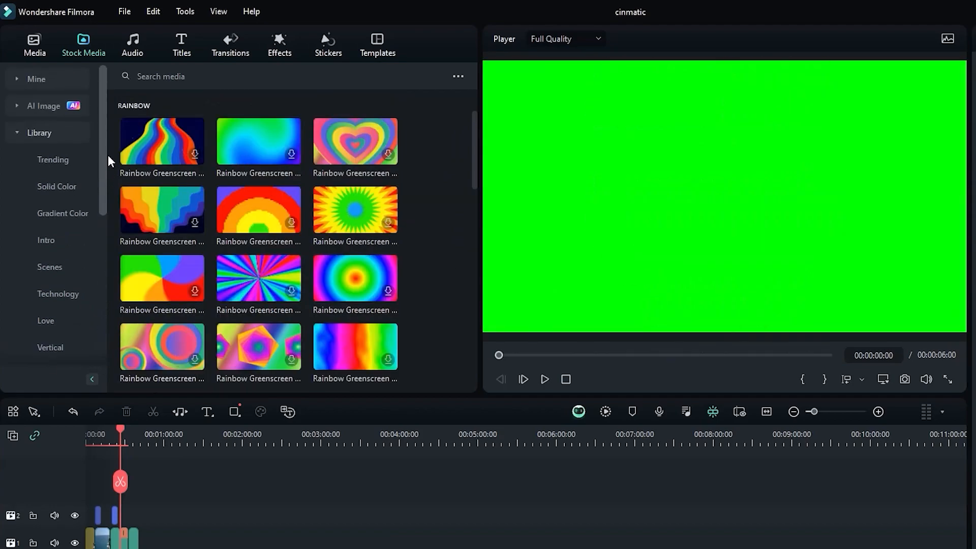
click(83, 289)
click(77, 319)
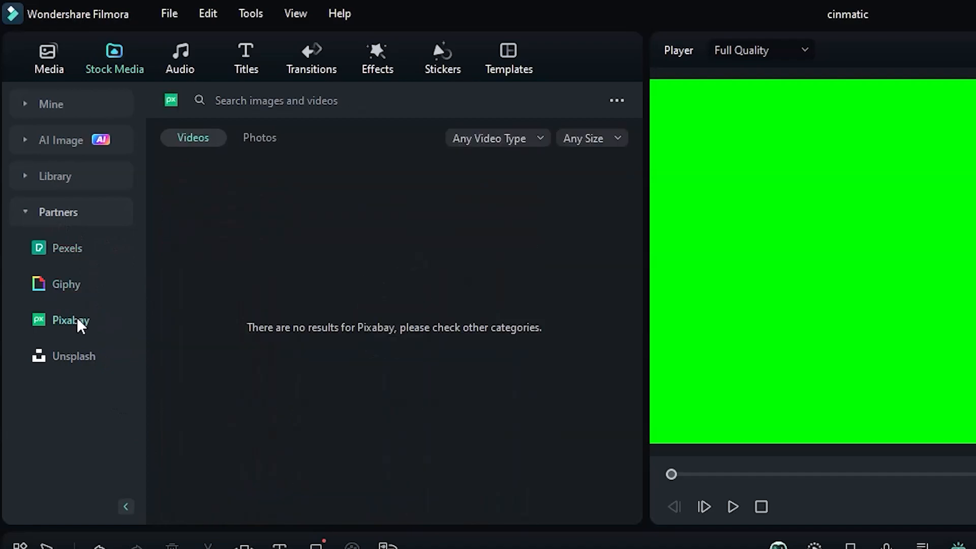
click(255, 141)
click(203, 142)
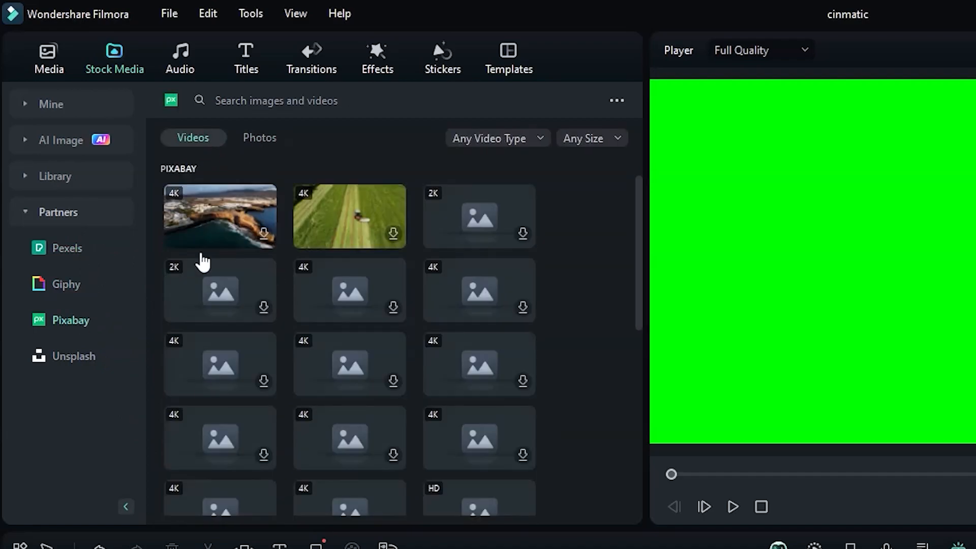
Look through the free high-resolution photos from the stock partner Unsplash
click(71, 356)
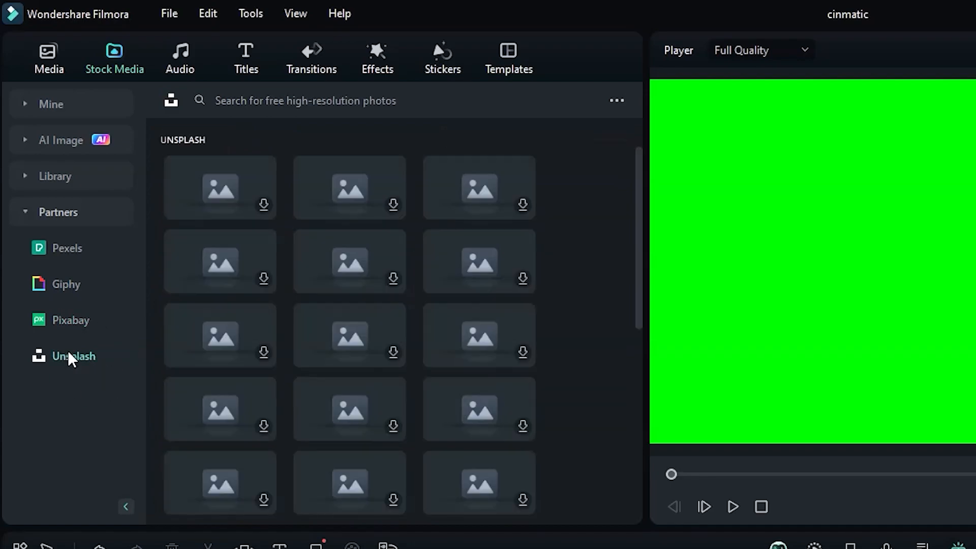
scroll(634, 433, down, 15)
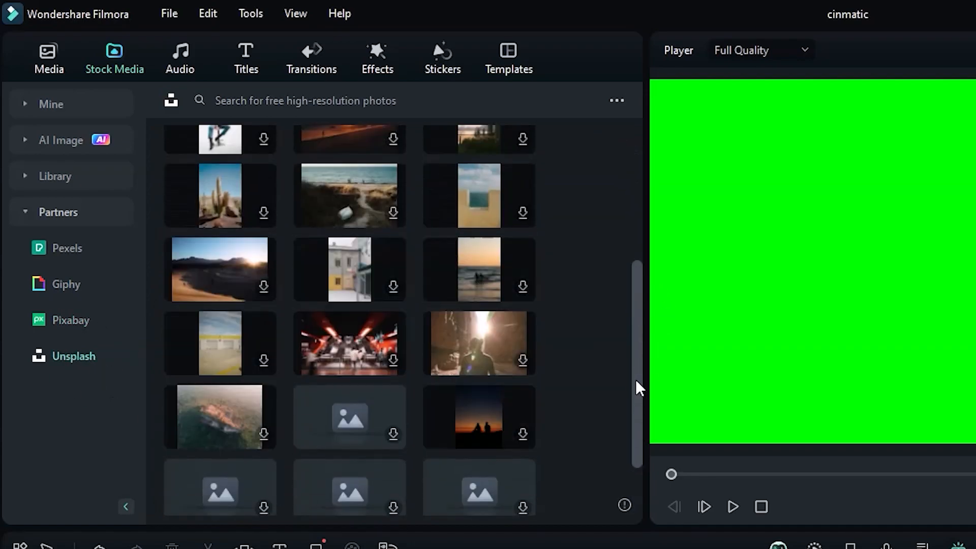
drag(639, 348, 644, 97)
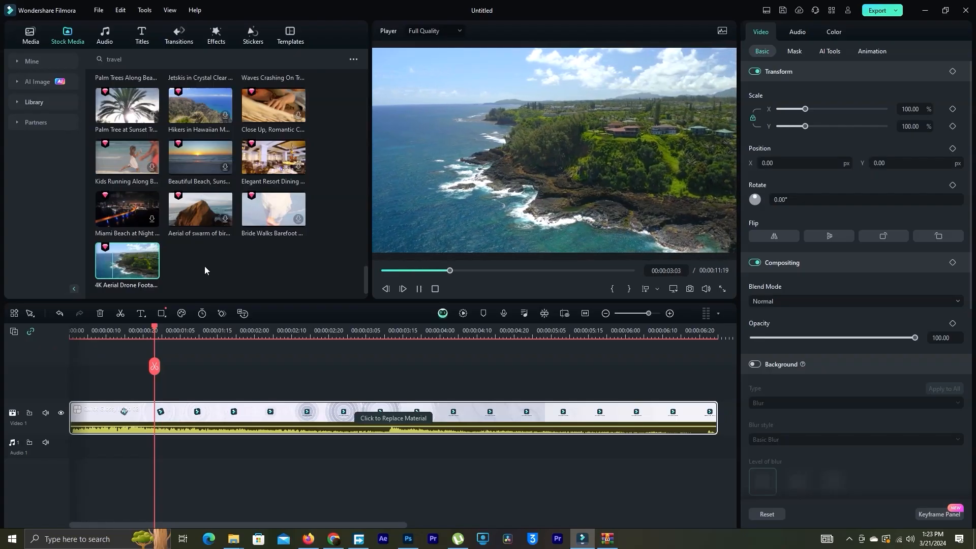
Place the 4K aerial drone footage of Hawaii directly after the logo intro on the Video 1 track
drag(394, 525, 491, 525)
drag(234, 321, 497, 441)
drag(310, 525, 192, 518)
mouse_move(648, 313)
mouse_down()
mouse_move(624, 315)
mouse_move(642, 316)
mouse_up()
Look through the title categories, including Cinematic, Subscribe and Social Media
click(142, 34)
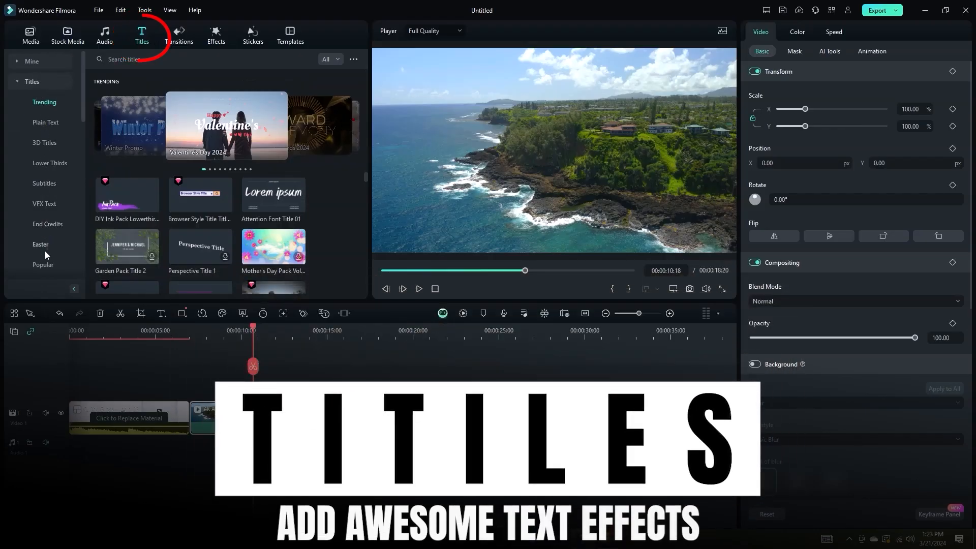
drag(80, 111, 83, 180)
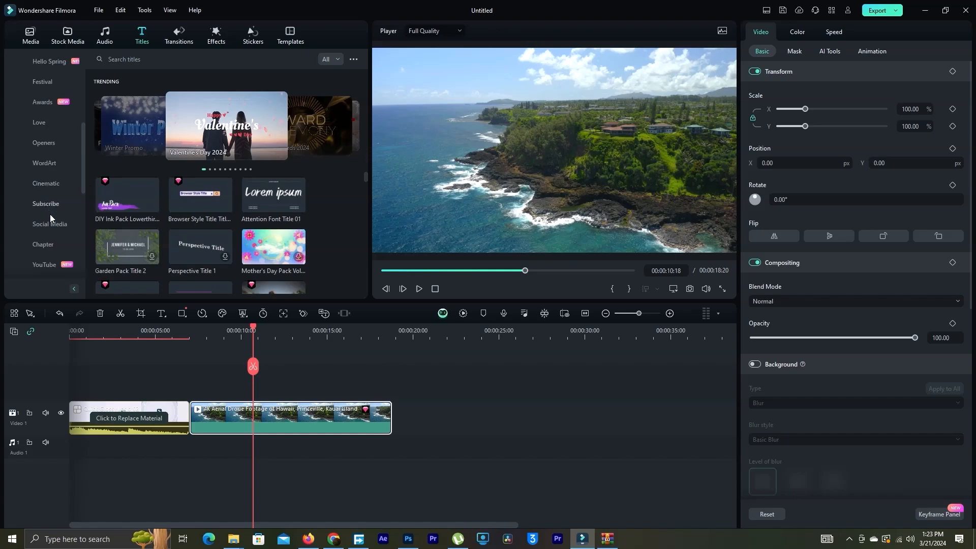
drag(82, 176, 83, 200)
click(50, 184)
scroll(84, 232, down, 5)
click(47, 183)
drag(82, 242, 83, 120)
Look through the Popular titles and preview the Small Business Web title
click(51, 62)
drag(365, 105, 364, 269)
click(277, 222)
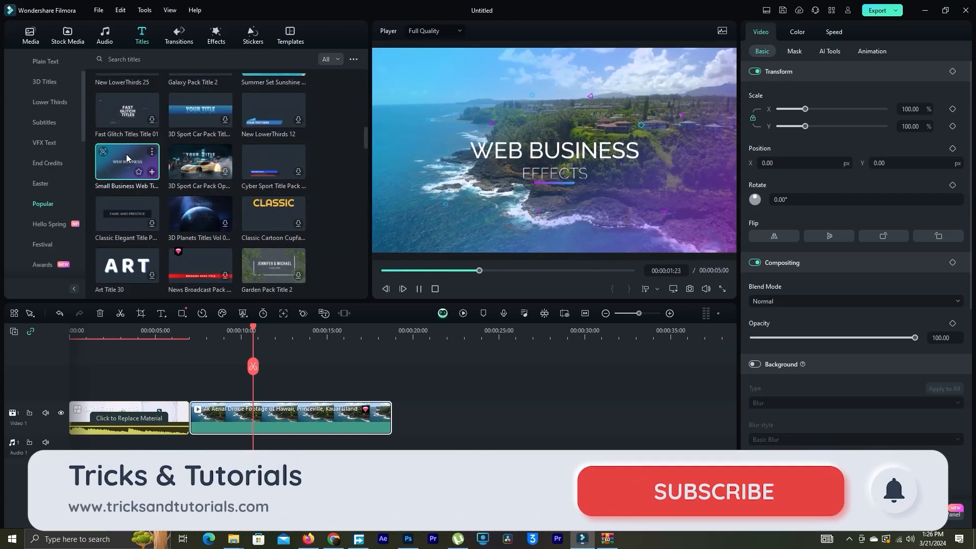
key(space)
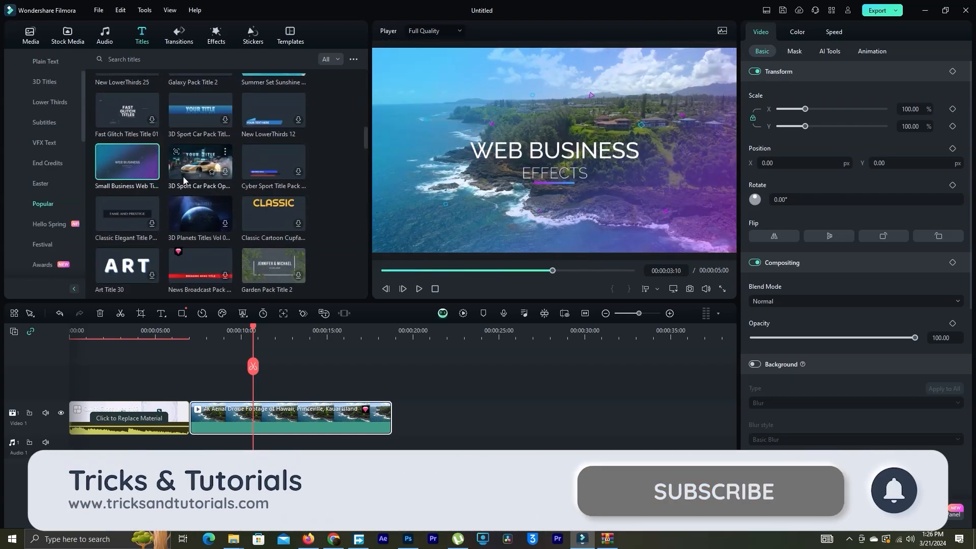
Add the Small Business Web title above the start of the drone clip and change its WEB BUSINESS text to "Lets Follow"
drag(128, 163, 204, 390)
drag(253, 331, 211, 333)
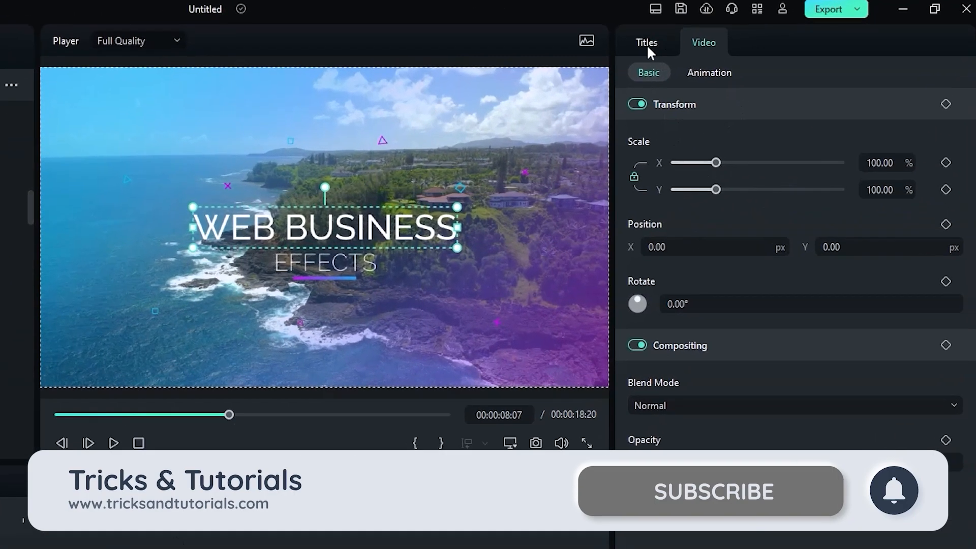
click(760, 34)
triple_click(815, 161)
key(BackSpace)
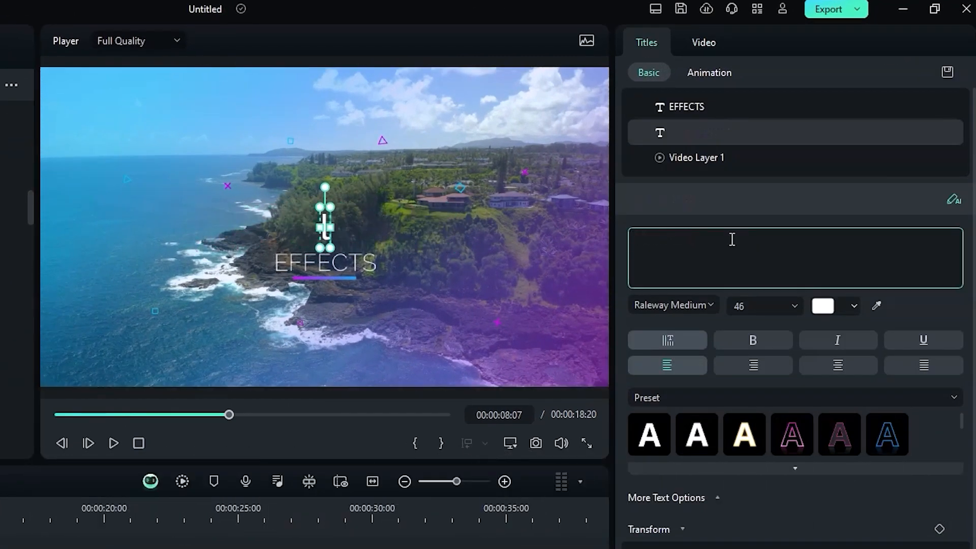
text(Lets Follow)
Apply the pink outlined preset to the "Lets Follow" text and look through the font list for another font
click(693, 443)
click(788, 441)
click(683, 305)
scroll(682, 430, down, 1)
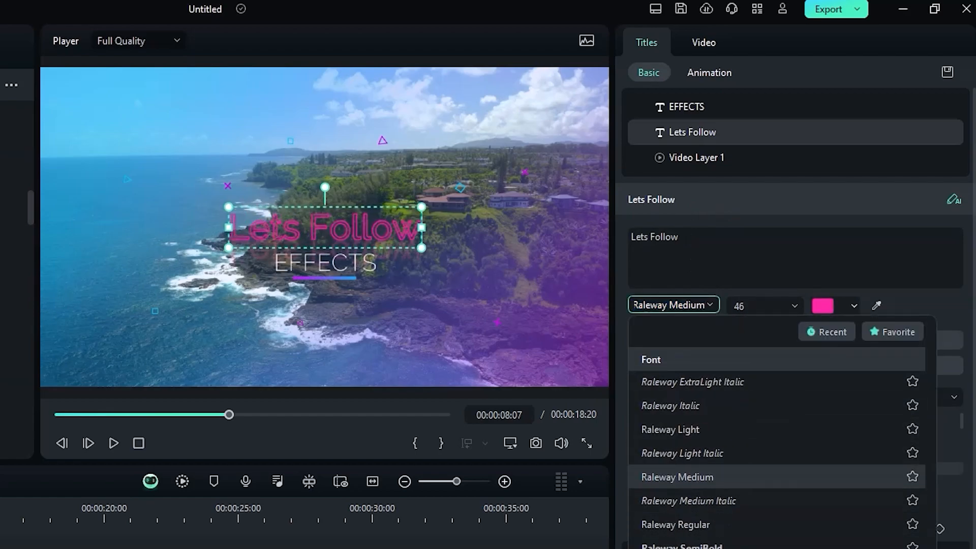
scroll(681, 483, down, 10)
scroll(681, 482, down, 5)
Clear the EFFECTS text from the title's second line
click(337, 263)
click(682, 237)
key(BackSpace)
key(BackSpace)
key(BackSpace)
key(BackSpace)
key(BackSpace)
key(BackSpace)
key(BackSpace)
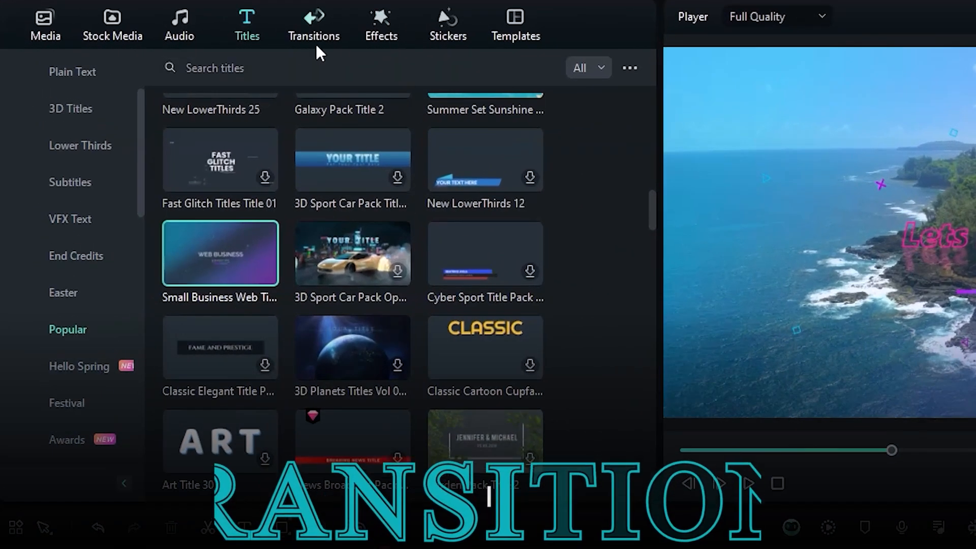
Add the trending Cinematic Digital transition between the logo intro and the drone clip, and play through it
click(308, 23)
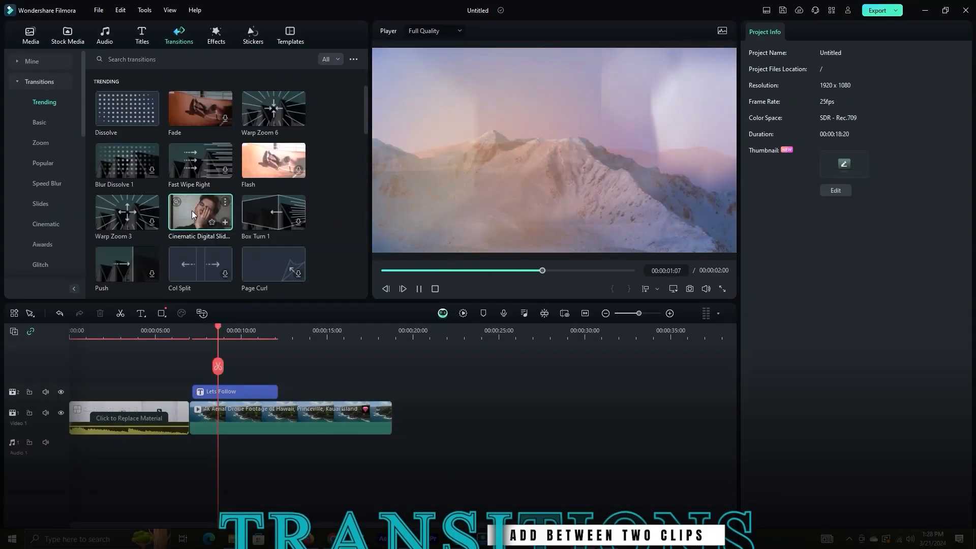
drag(192, 214, 189, 421)
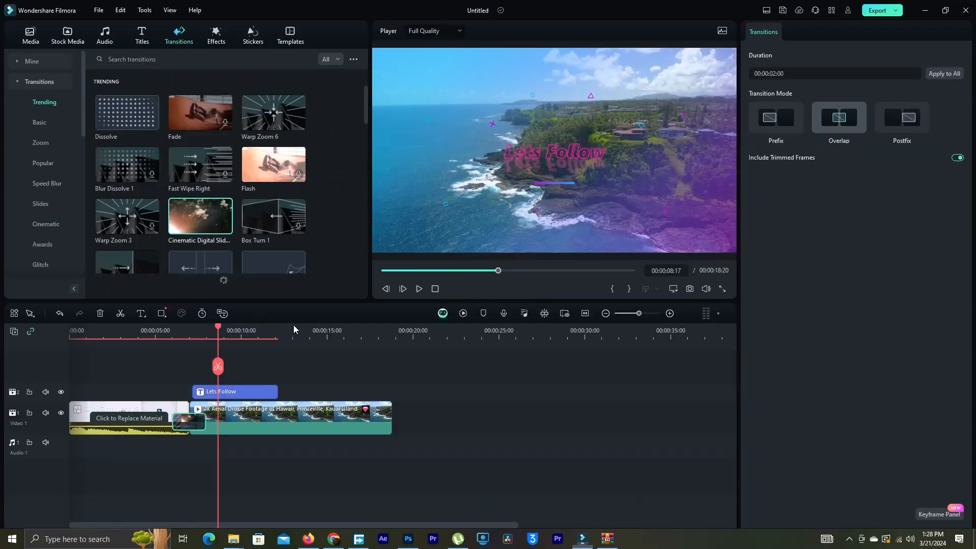
drag(217, 333, 168, 333)
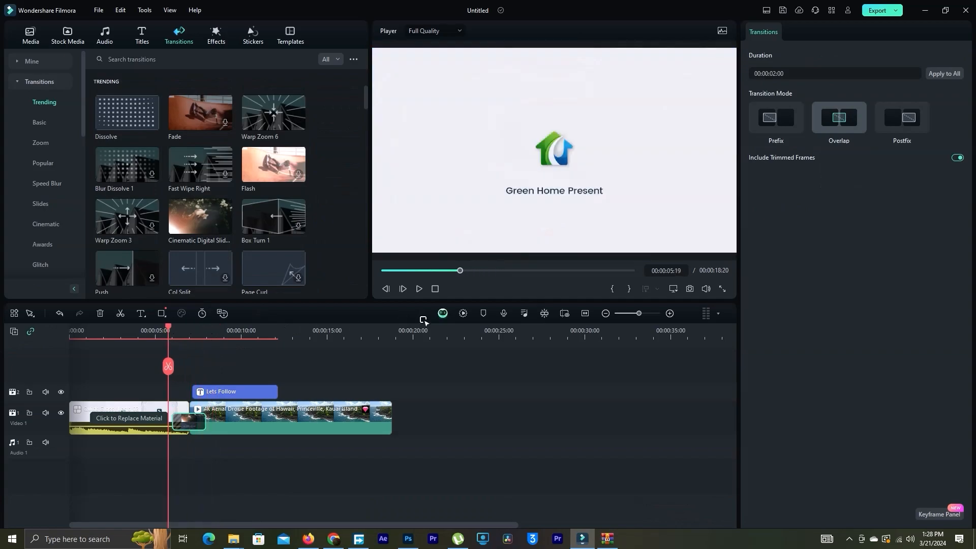
click(415, 290)
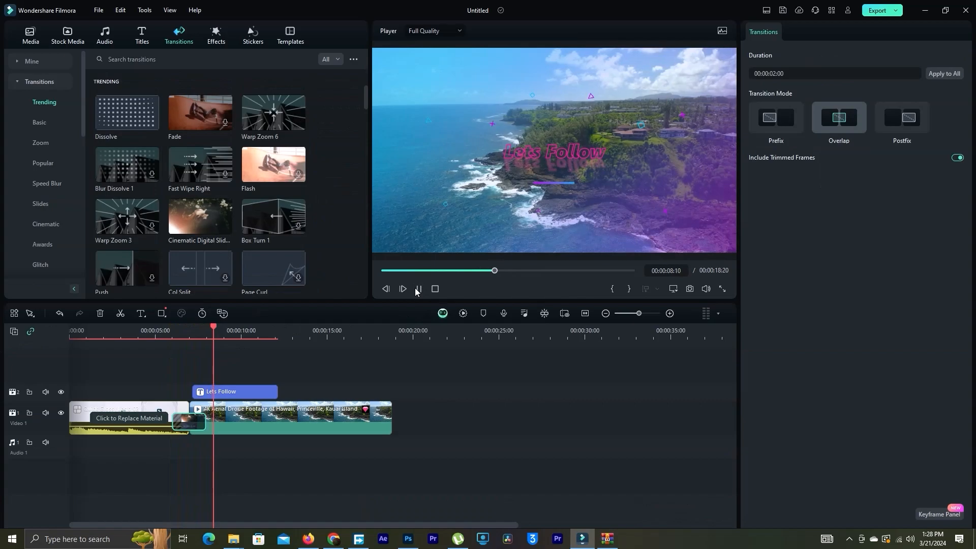
Preview the Cinematic Flares 3 and Simple Viewfinder effects, and apply the Green Field effect to the drone clip
click(216, 35)
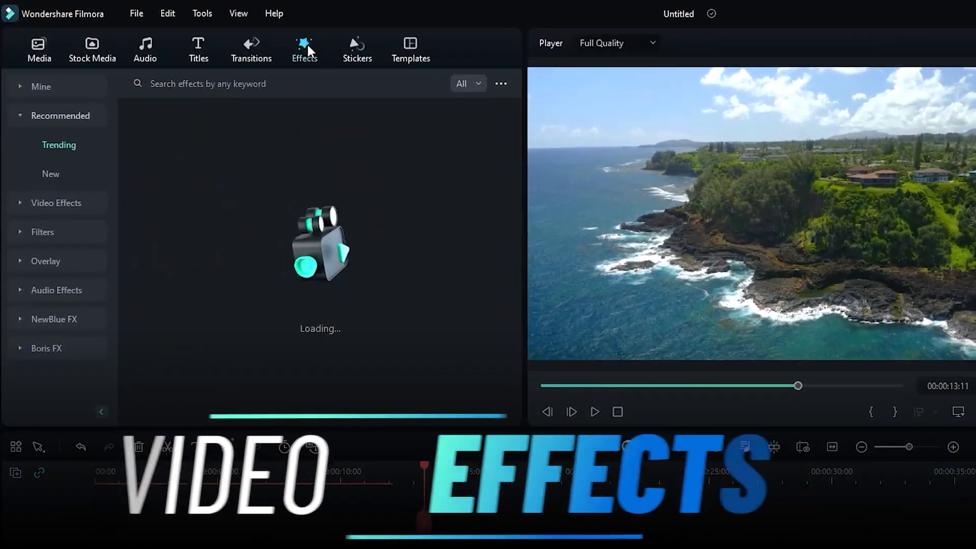
click(166, 234)
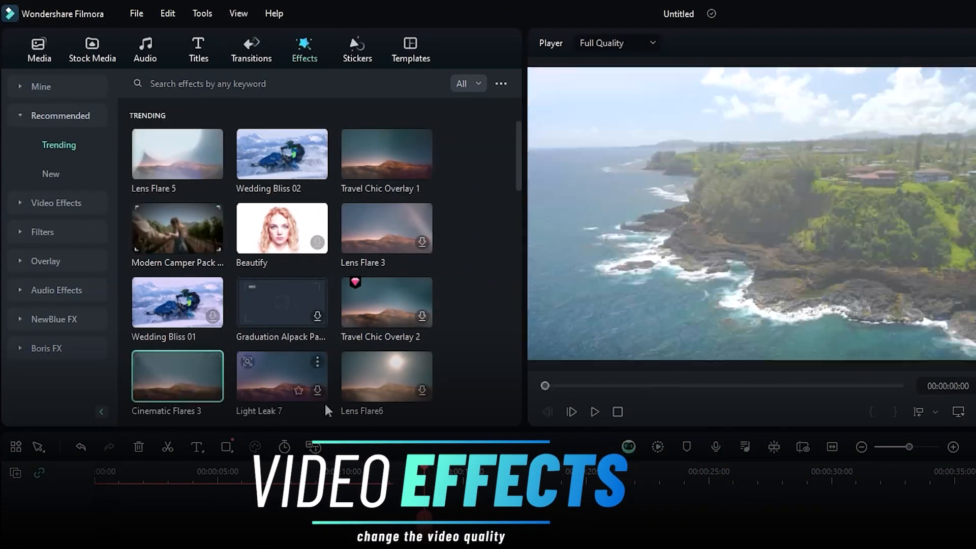
scroll(517, 207, down, 6)
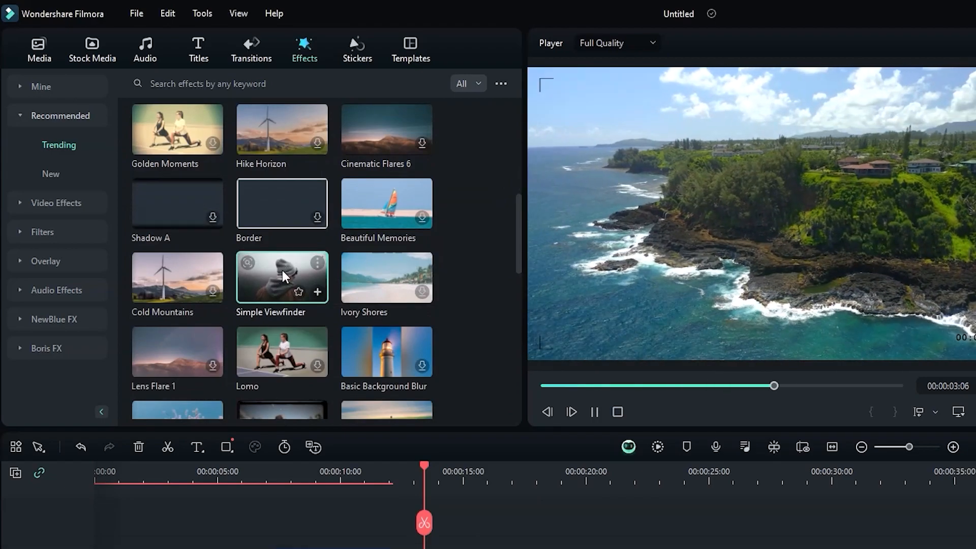
scroll(519, 246, down, 4)
drag(423, 466, 540, 470)
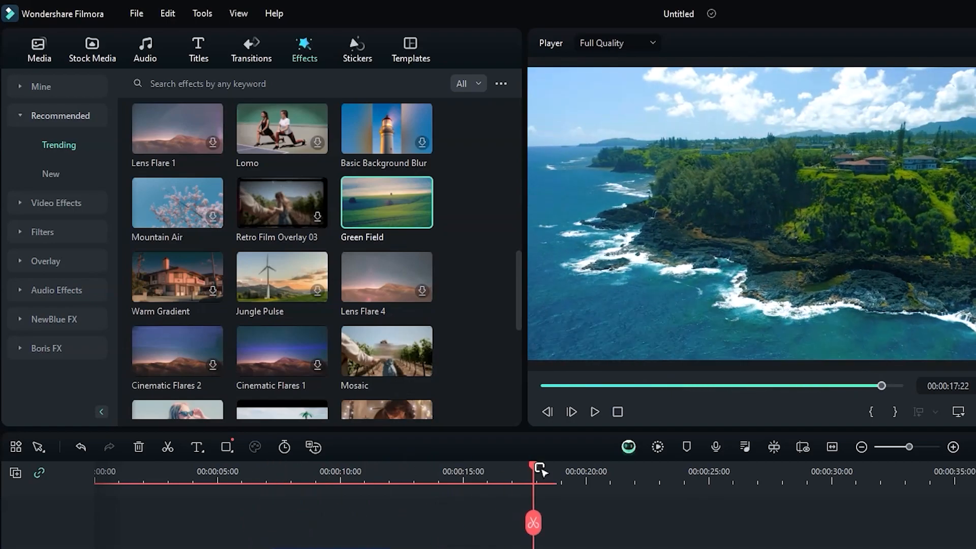
drag(517, 319, 534, 157)
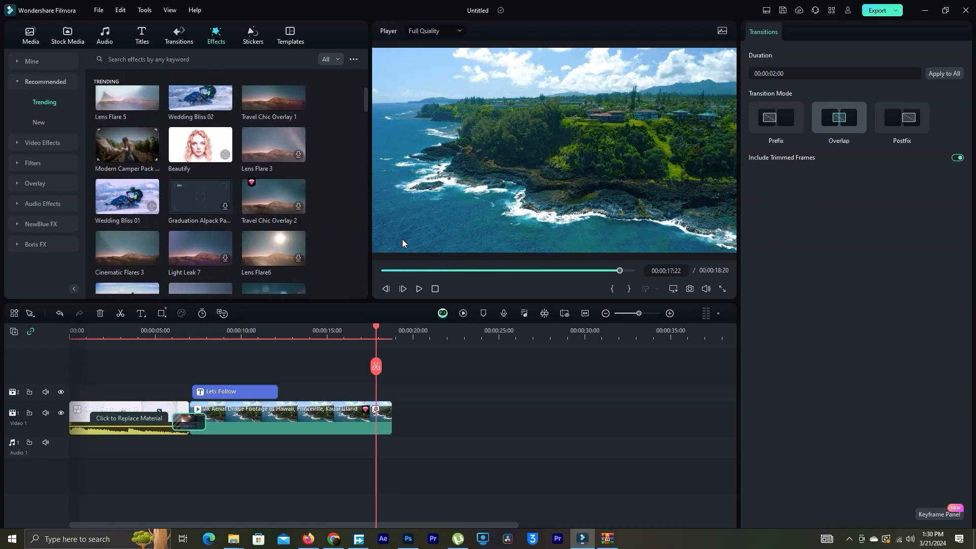
Add the trending Handcraft music to the Audio 1 track, starting beneath the drone clip
click(105, 37)
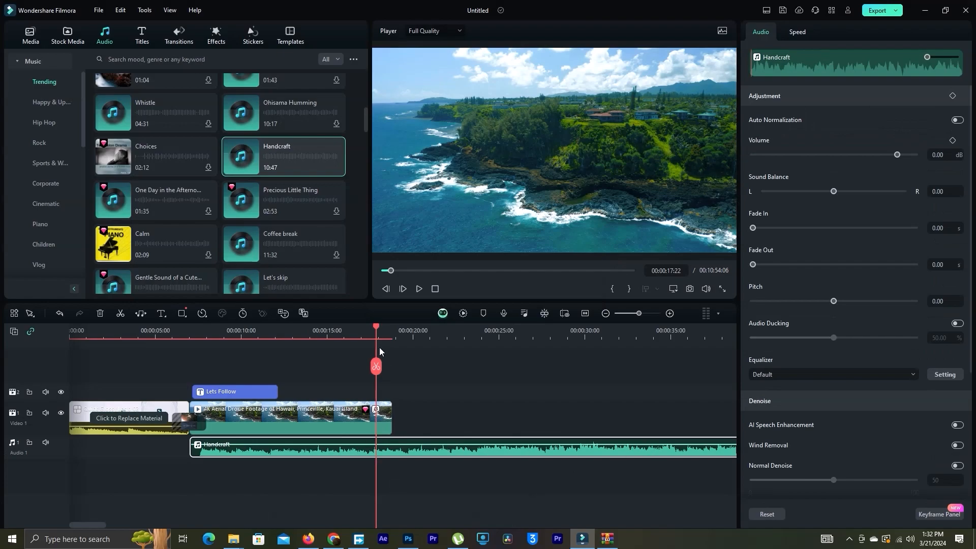
mouse_move(376, 330)
mouse_down()
mouse_move(125, 330)
mouse_move(363, 331)
mouse_up()
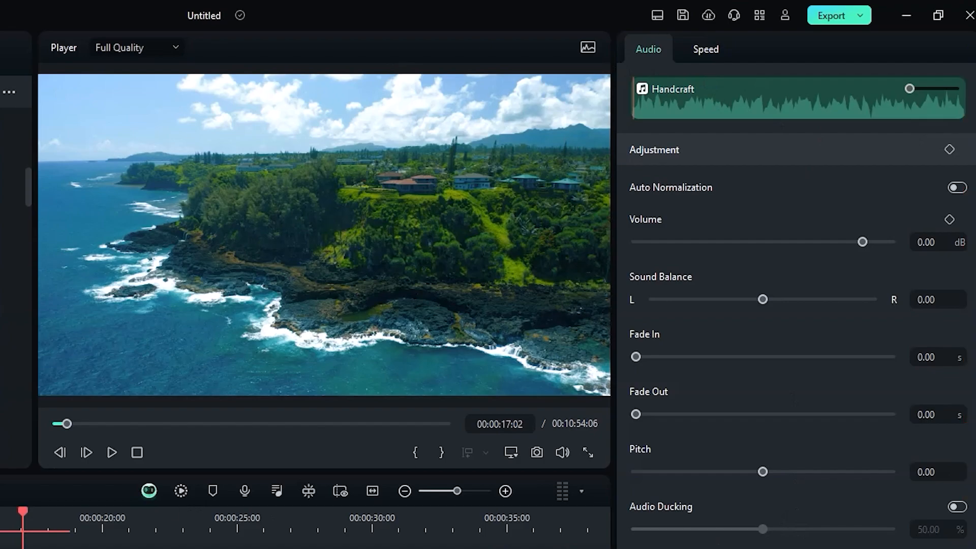
Set the speed of the second river clip to Fast 8x and play back the result
right_click(358, 411)
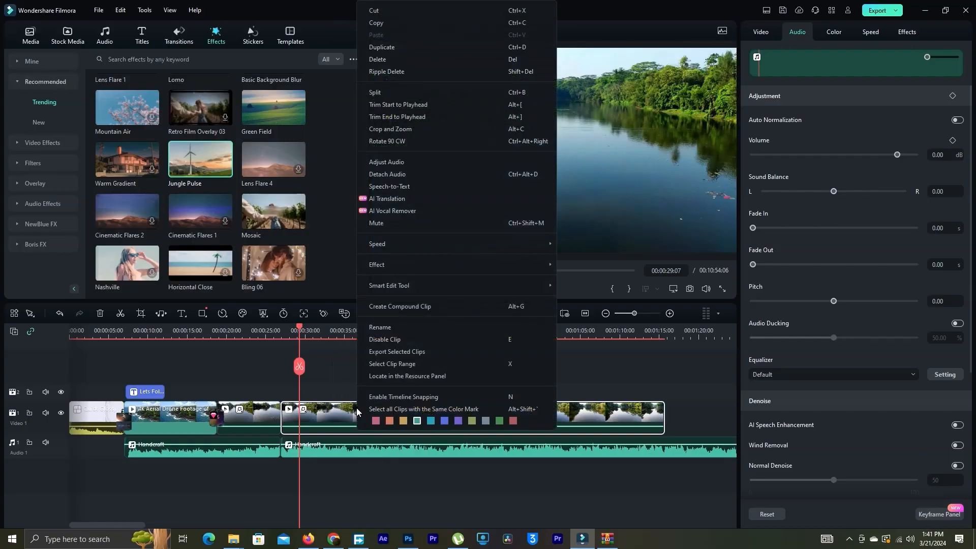
mouse_move(424, 244)
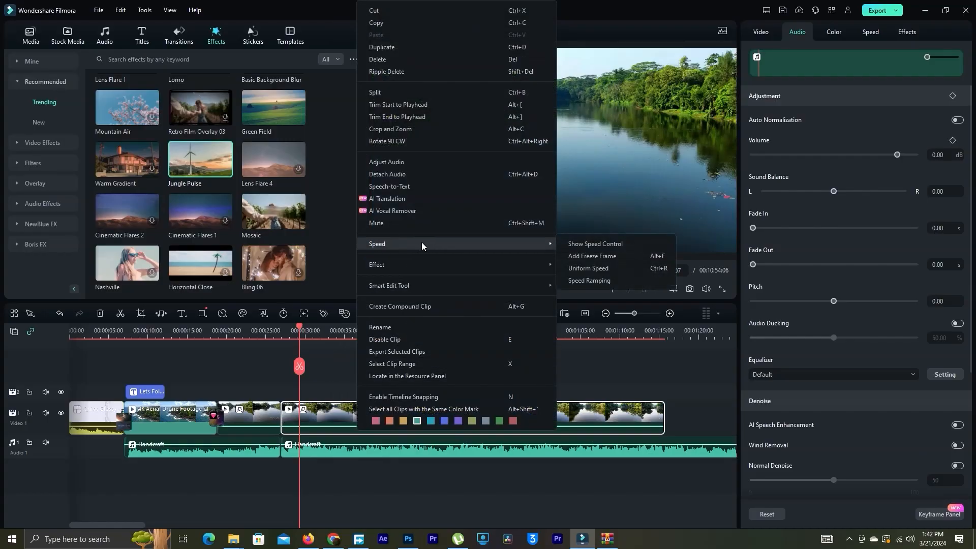
click(594, 244)
click(488, 405)
mouse_move(511, 449)
click(618, 473)
click(264, 325)
click(419, 289)
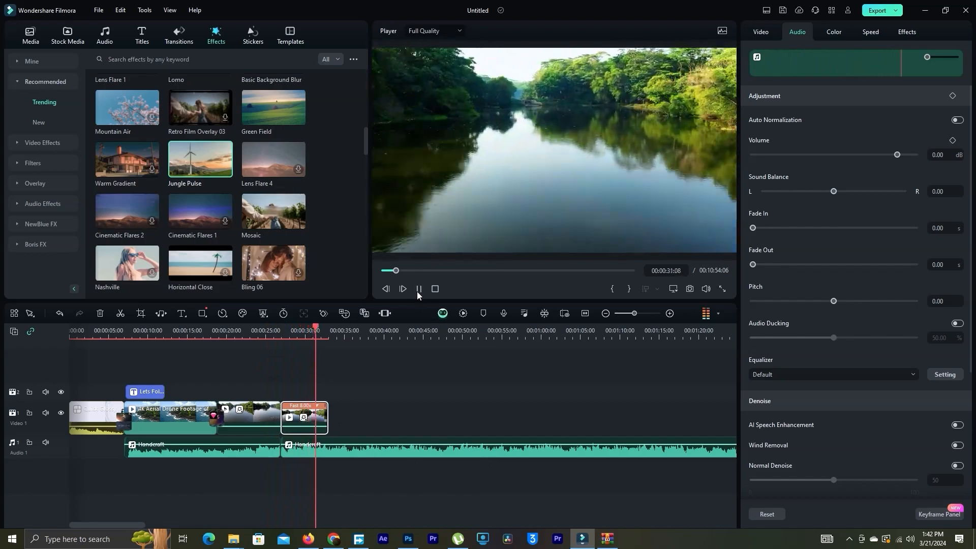
click(305, 328)
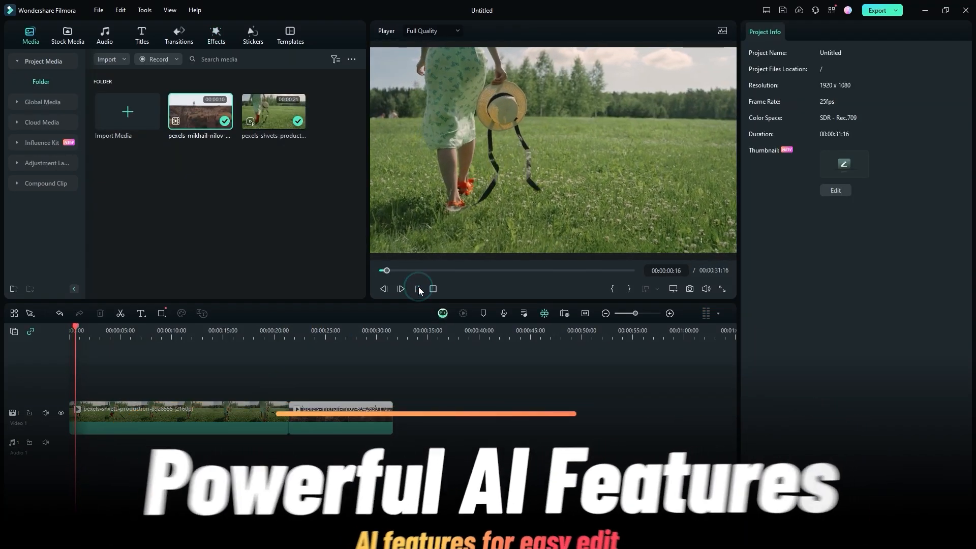
Return the playhead of the field clip project to the start and open the AI Music Generator
click(418, 289)
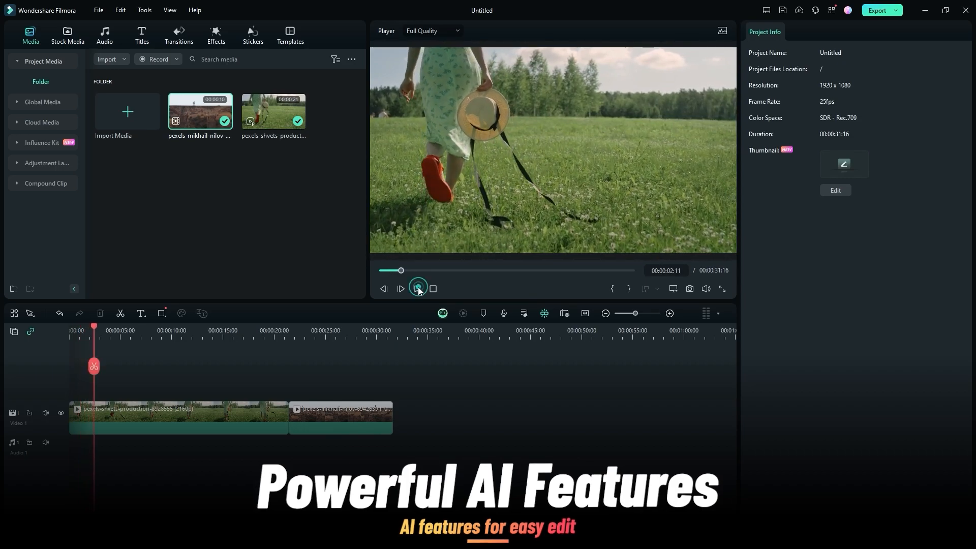
drag(401, 271, 379, 272)
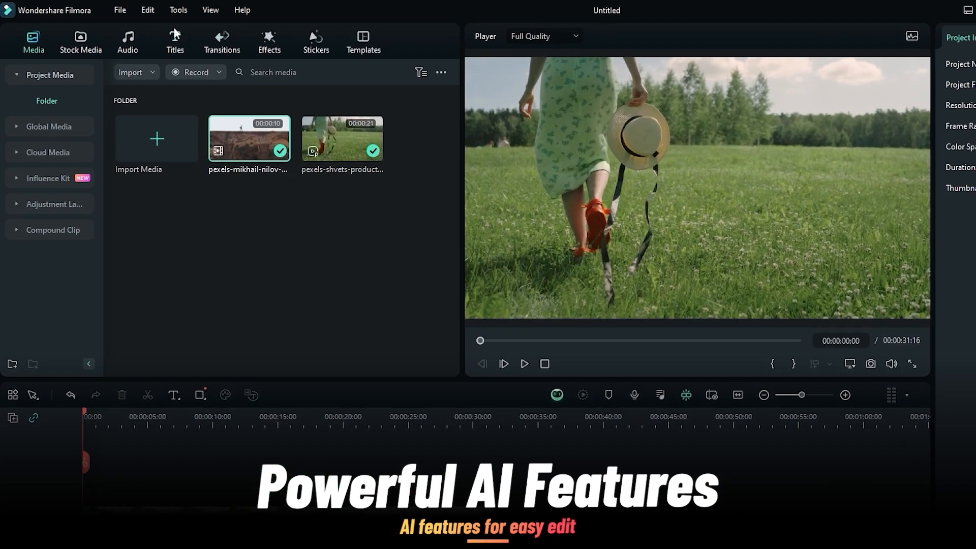
click(104, 36)
click(42, 101)
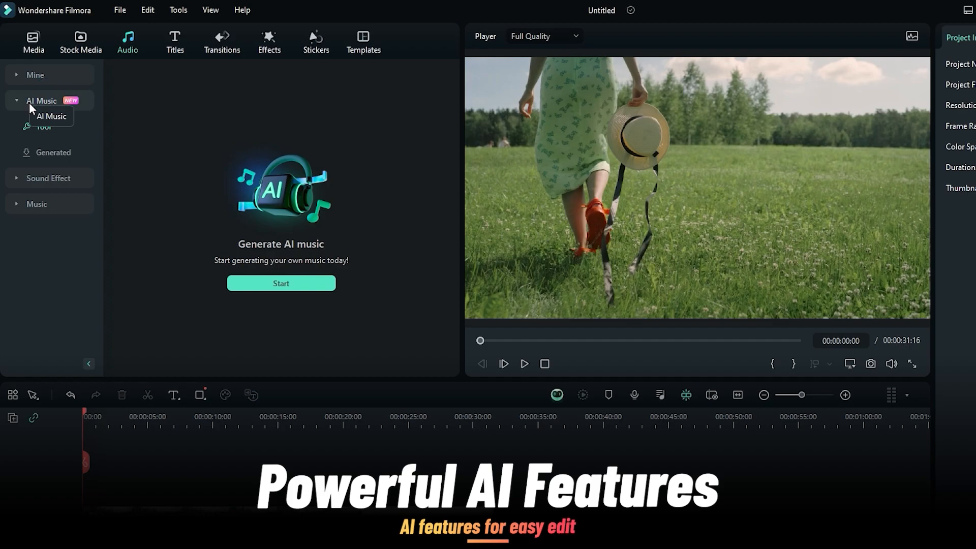
click(281, 283)
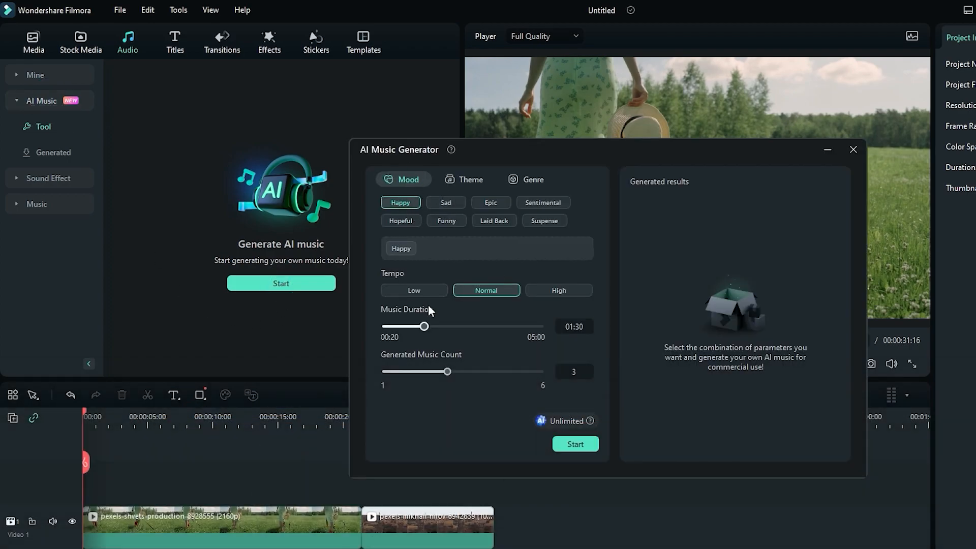
Add the Travel theme and World genre to the Happy mood and generate the AI music
click(455, 180)
click(458, 202)
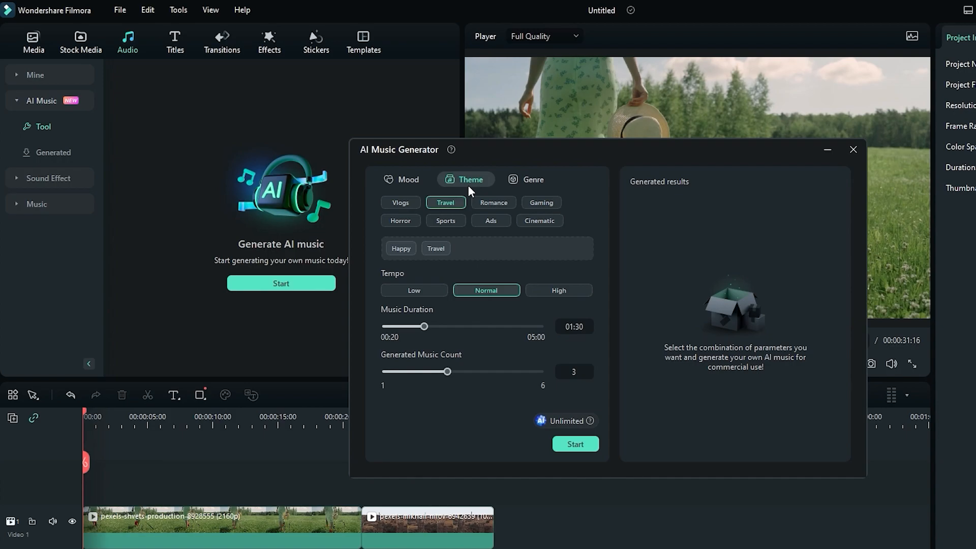
click(520, 179)
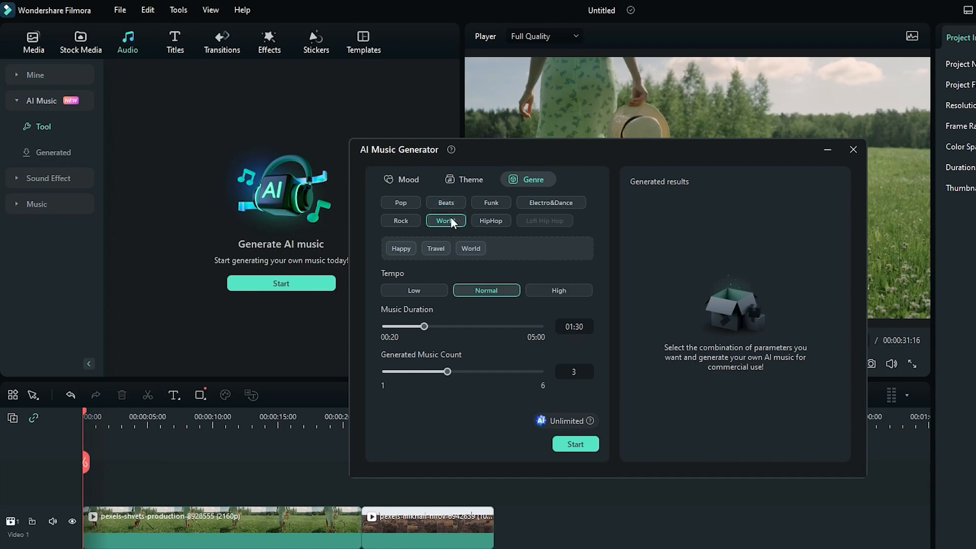
click(576, 444)
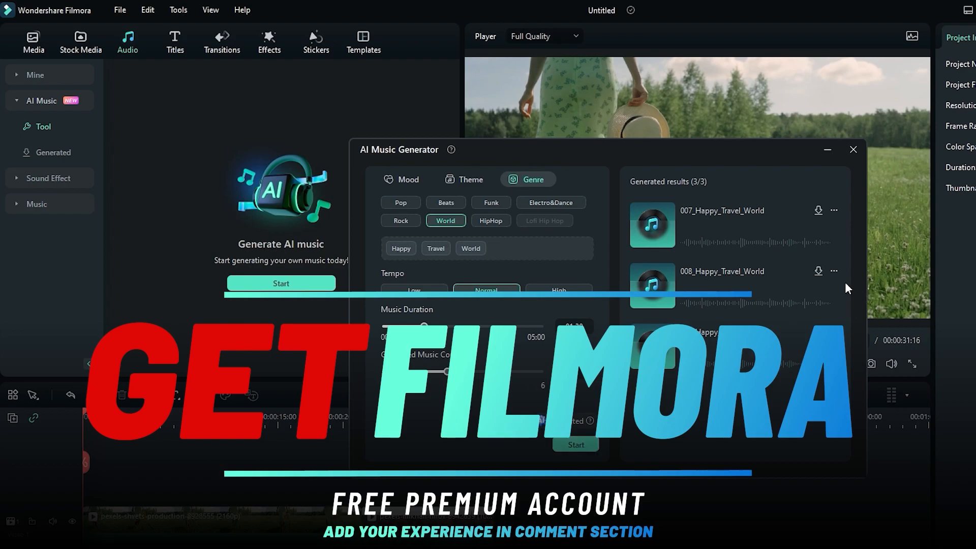
Listen to the generated tracks 007_Happy_Travel_World, 008_Happy_Travel_World and 009_Happy_Travel_World
click(766, 223)
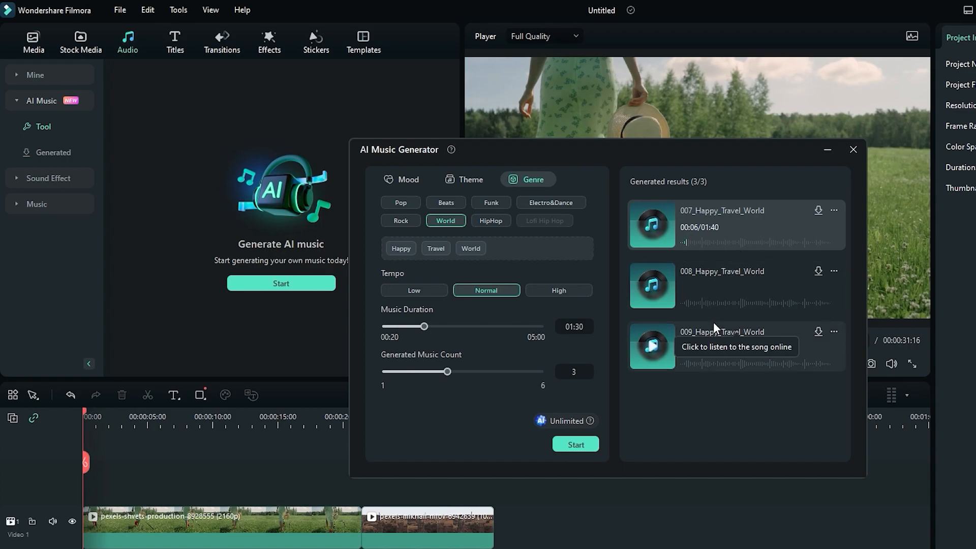
click(730, 271)
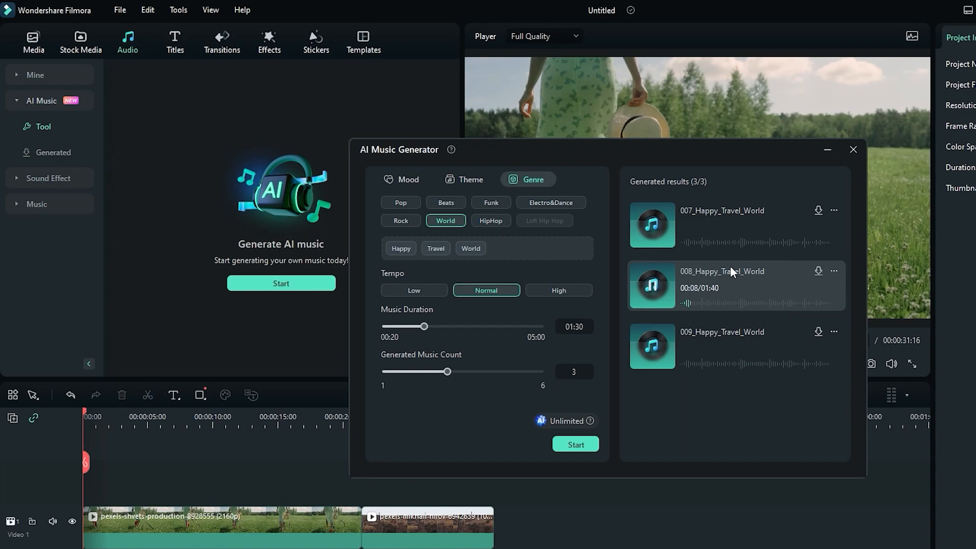
click(724, 356)
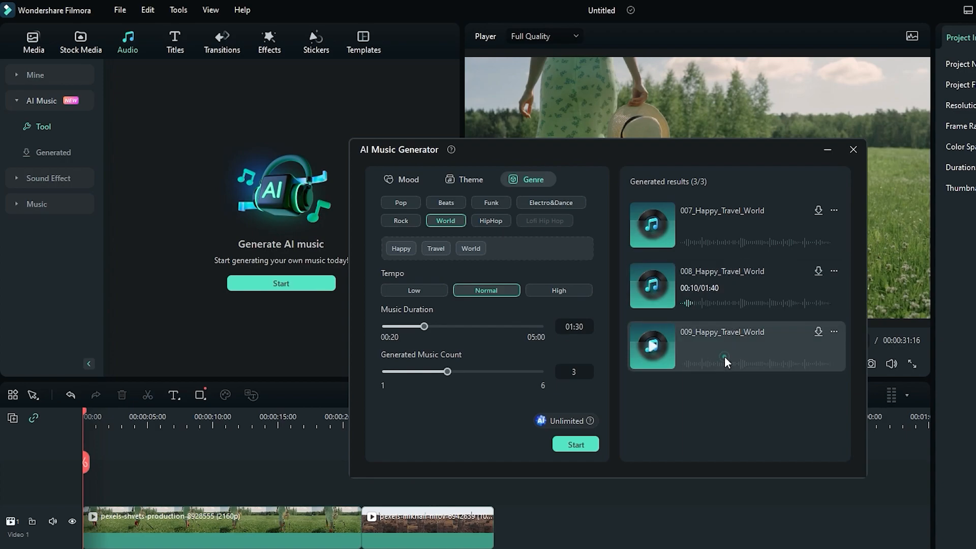
Add the generated track 007_Happy_Travel_World at the start of the audio track, close the AI Music Generator and play the project
click(743, 215)
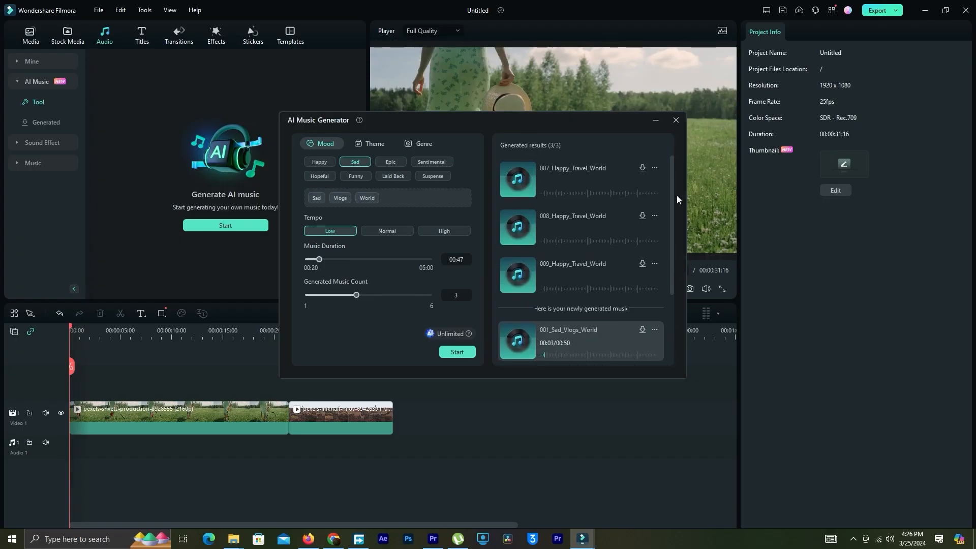
click(607, 178)
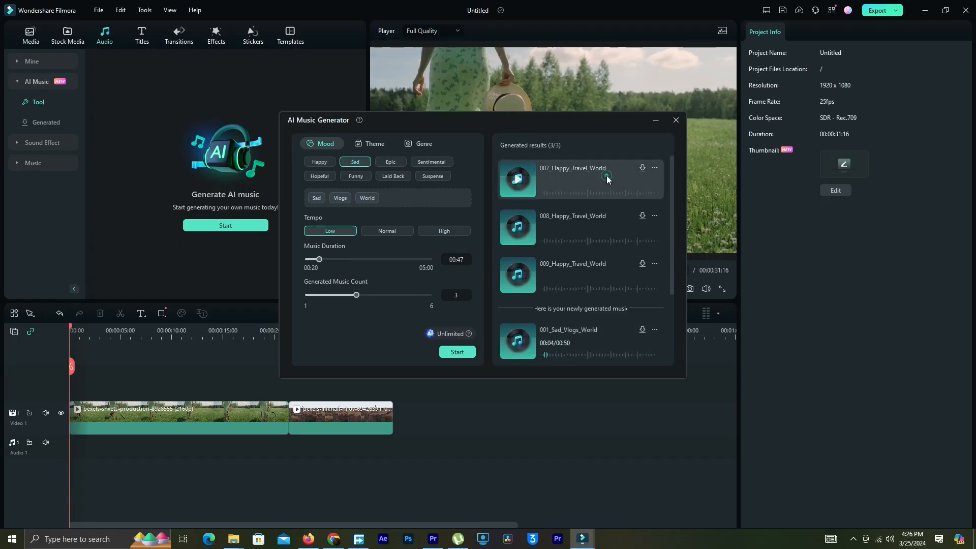
drag(578, 168, 68, 421)
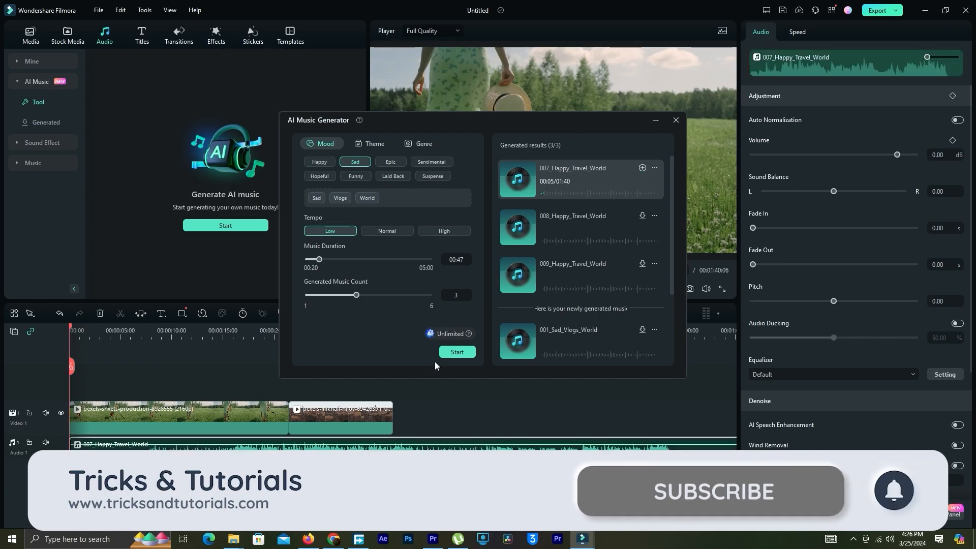
click(675, 120)
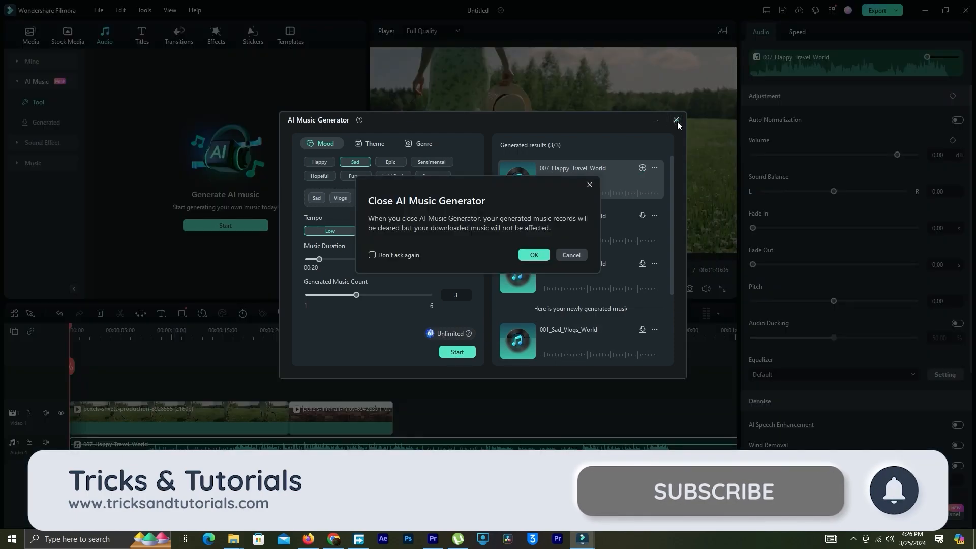
click(542, 256)
click(417, 289)
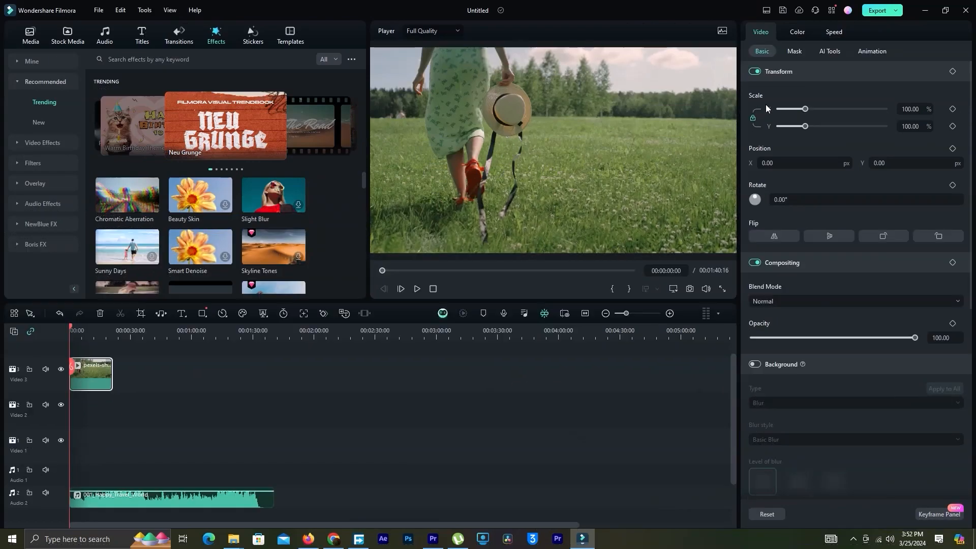
Enable Motion Tracking on the field clip, shrink the tracking box and place it on the hat, and run the tracking
click(828, 50)
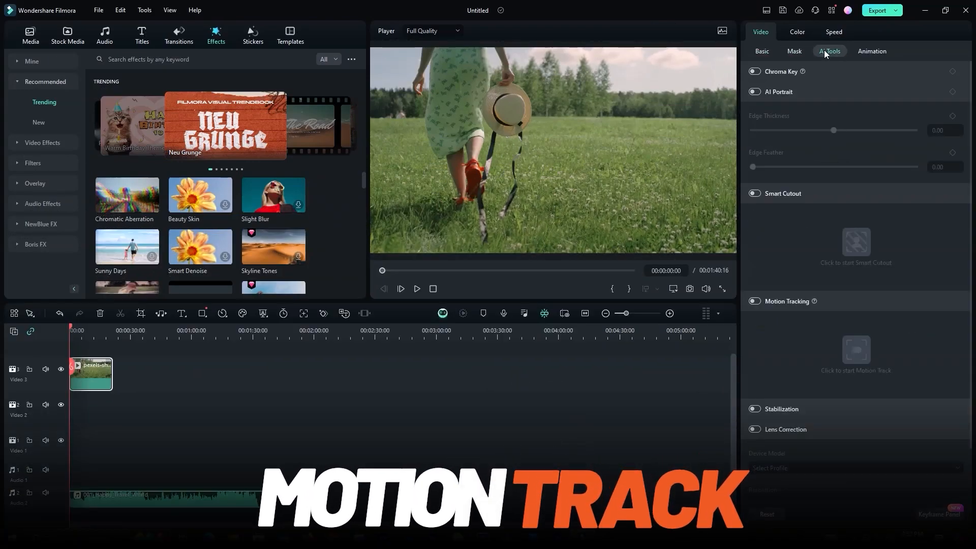
click(415, 289)
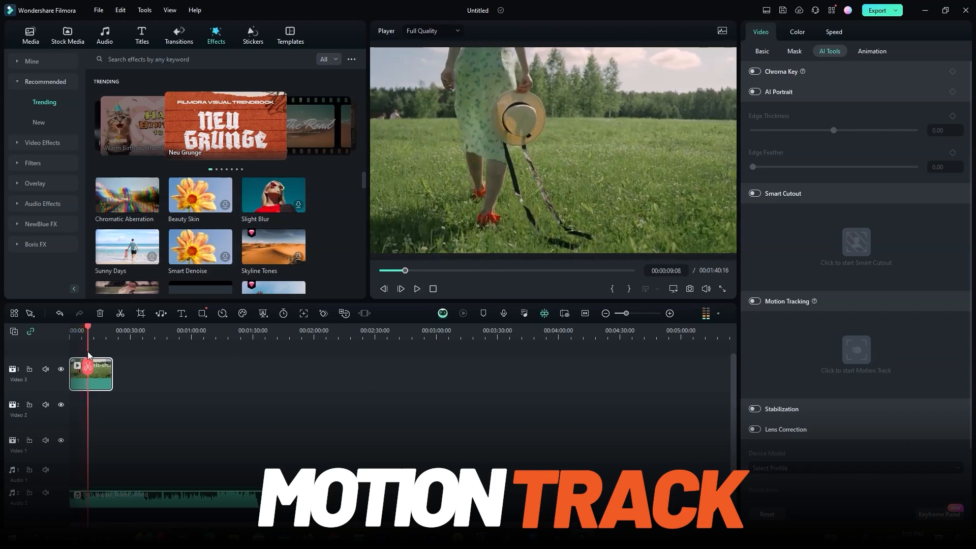
click(754, 300)
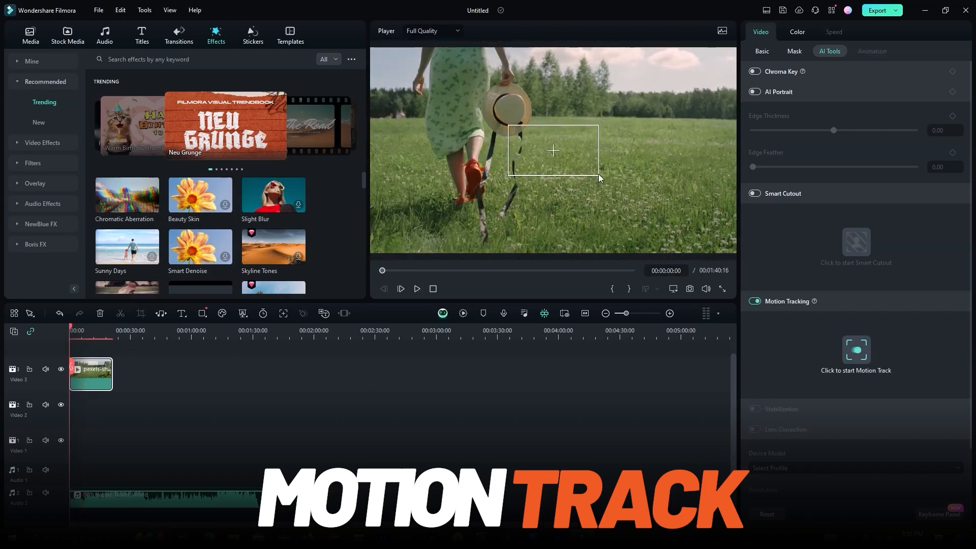
drag(553, 137, 518, 113)
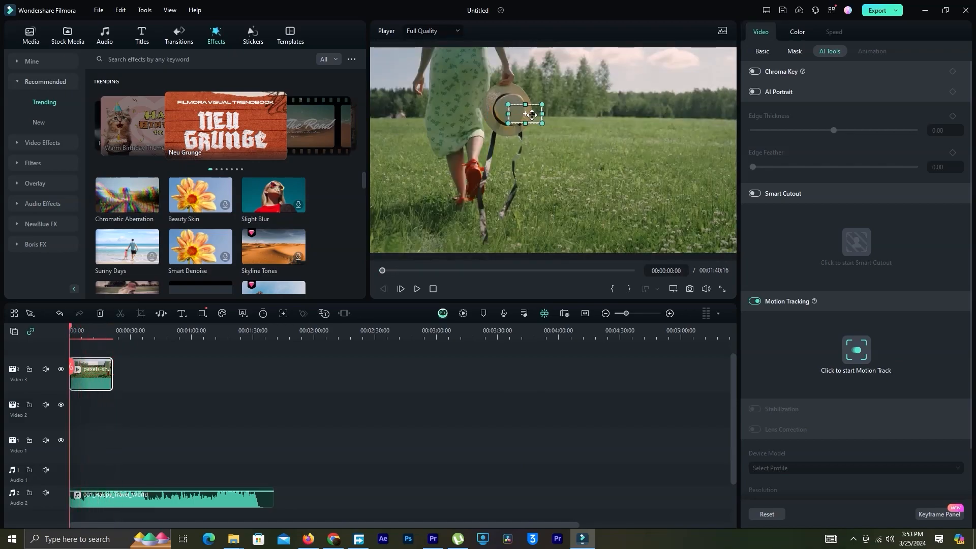
click(854, 351)
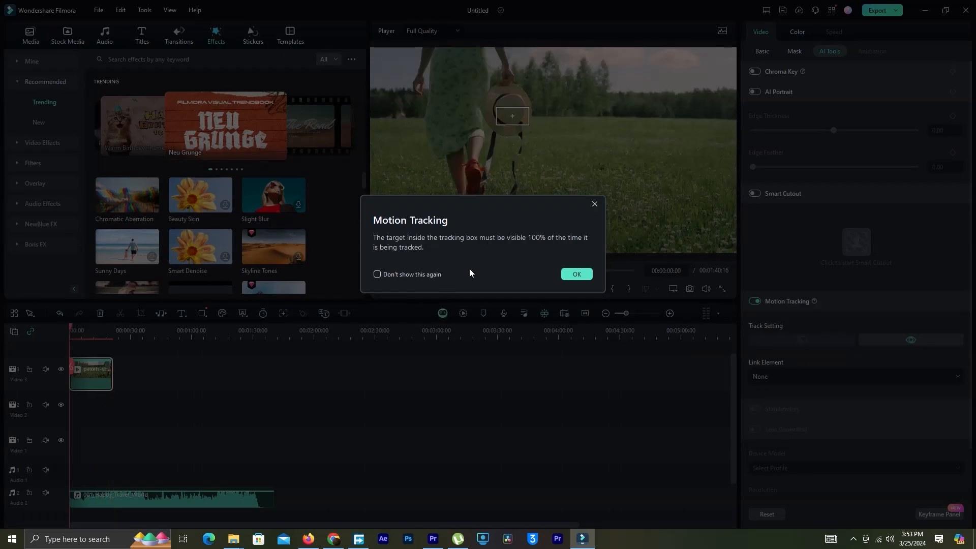
click(575, 275)
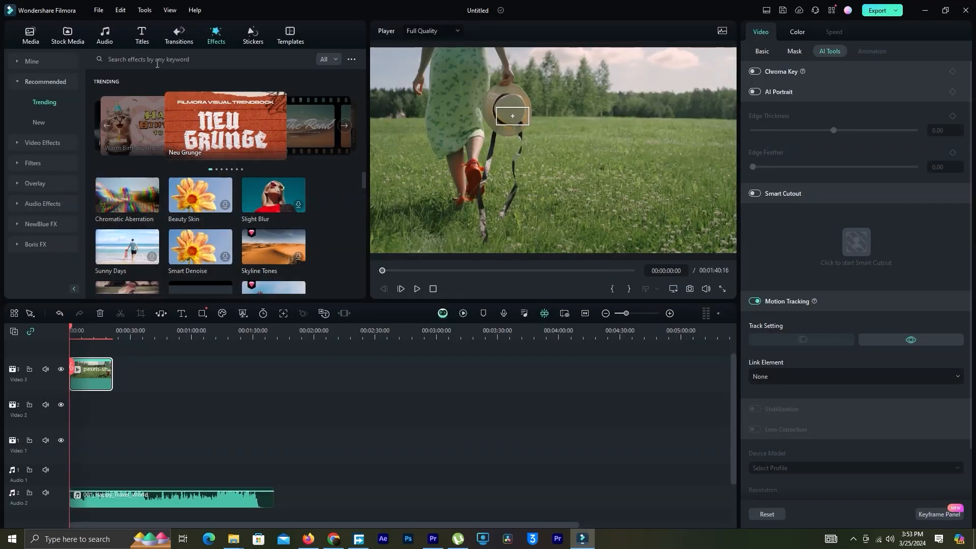
Place the Share1 sticker above the field clip at the timeline's start and extend it to the clip's full length
click(142, 35)
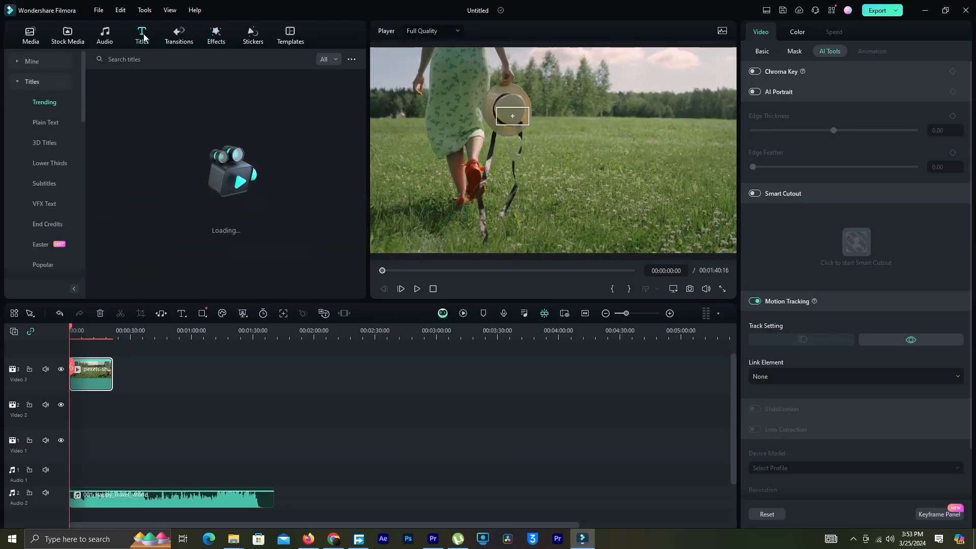
scroll(364, 190, down, 3)
scroll(364, 275, down, 1)
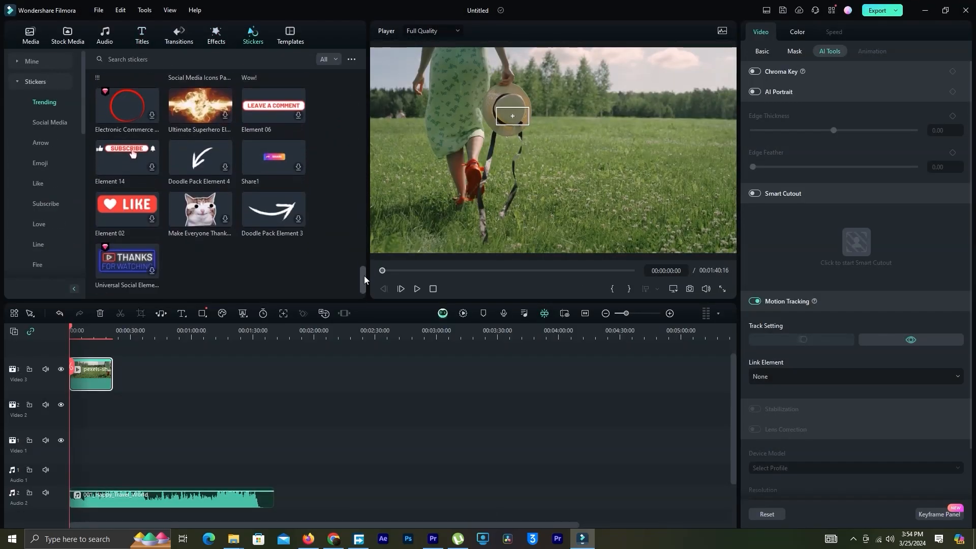
click(282, 150)
drag(273, 157, 75, 373)
drag(78, 390, 95, 389)
Play to where the Share1 sticker appears, shrink it in the preview and reposition it below the hat
click(416, 288)
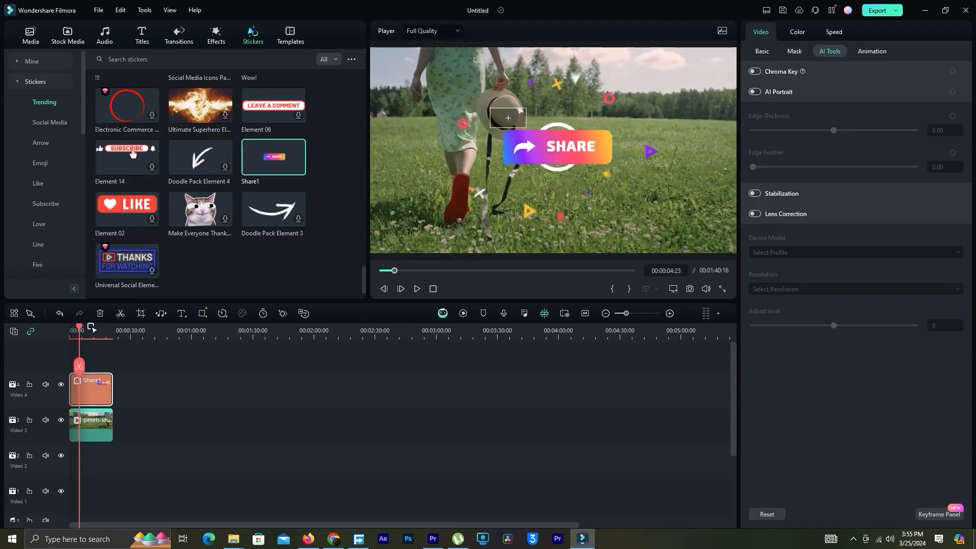
click(542, 149)
drag(668, 48, 554, 152)
drag(523, 189, 536, 183)
drag(566, 145, 559, 150)
Link the Share1 sticker to the field clip's motion tracking and play the clip from the start
click(86, 432)
click(827, 376)
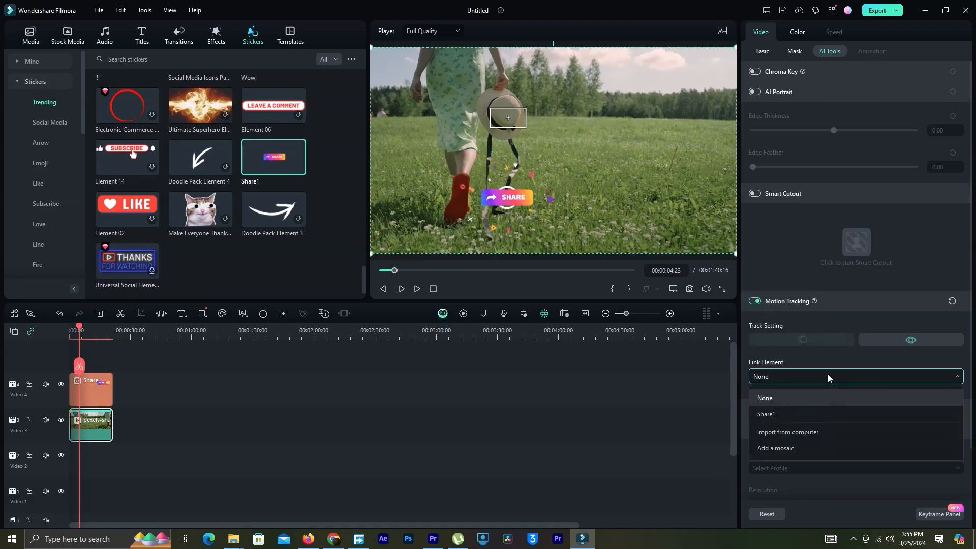
click(782, 415)
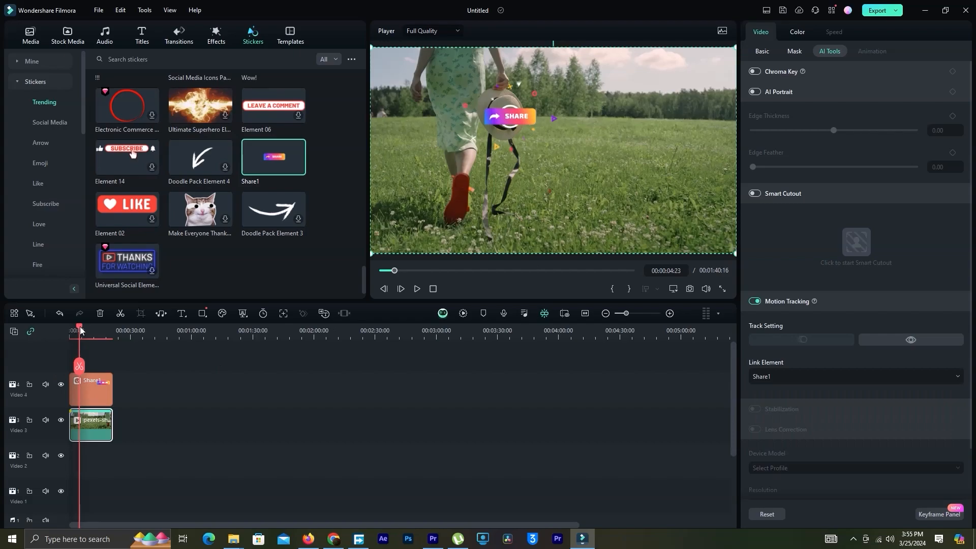
drag(79, 330, 71, 330)
click(416, 292)
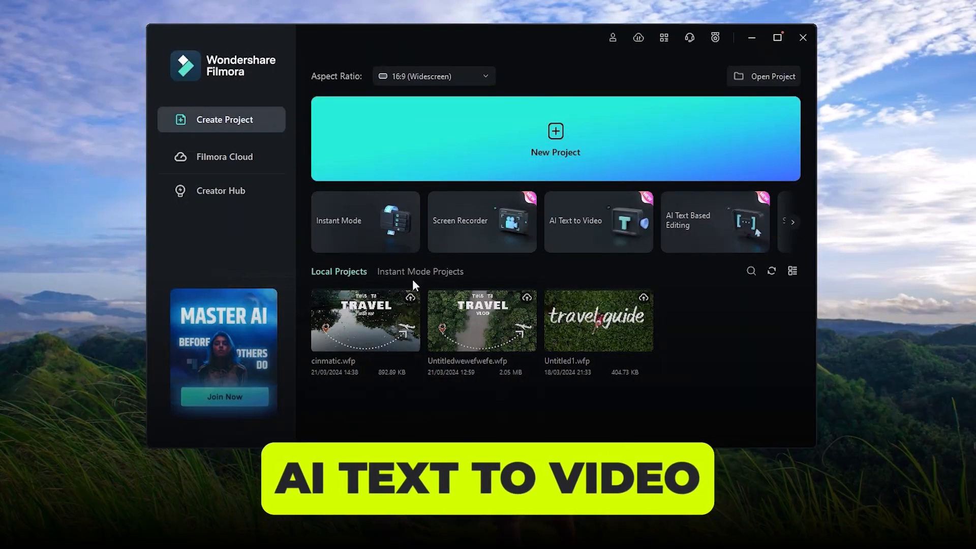
Open the AI text generator of AI Text to Video, keep the Informative/explanatory article type and activate the text topic entry
mouse_move(586, 257)
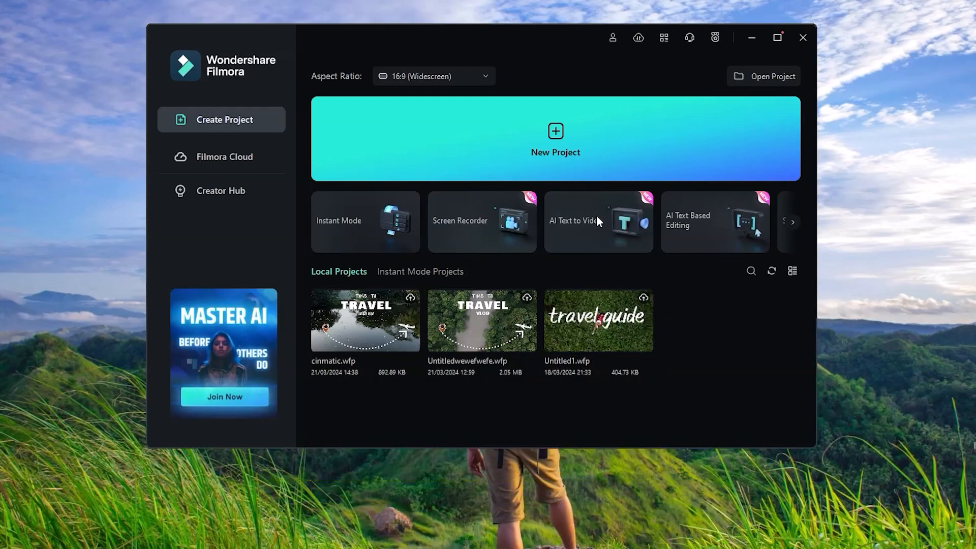
click(596, 215)
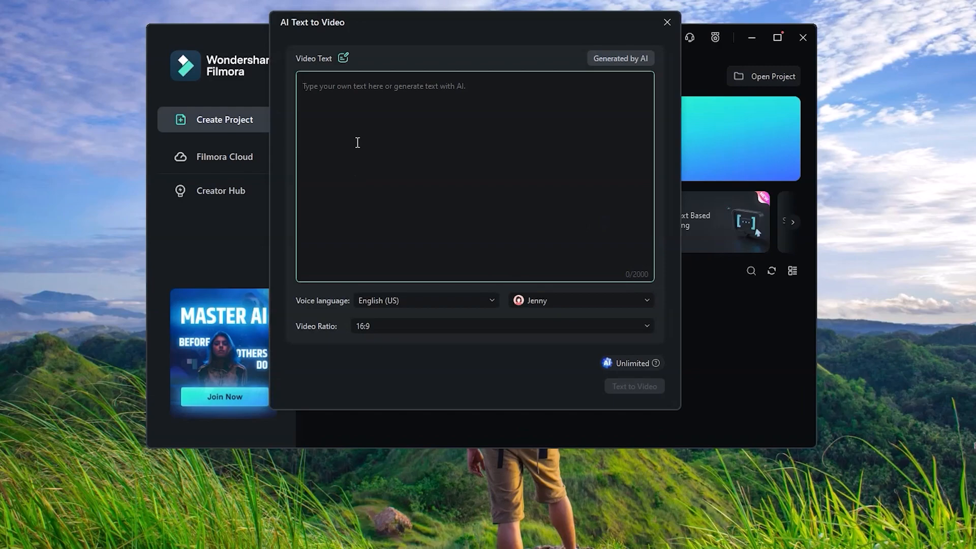
click(625, 59)
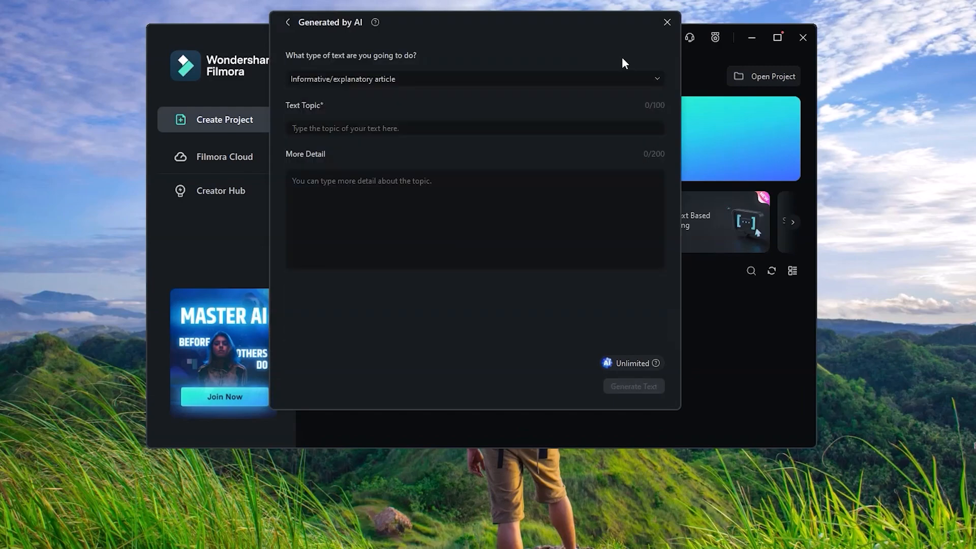
click(610, 79)
click(375, 129)
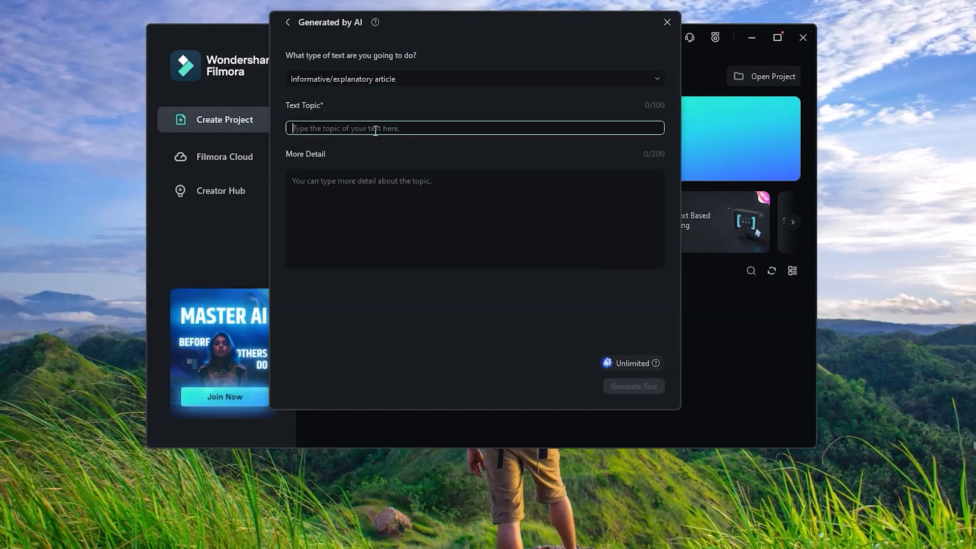
text(how to get)
key(BackSpace)
key(BackSpace)
key(BackSpace)
key(BackSpace)
key(BackSpace)
key(BackSpace)
key(BackSpace)
key(BackSpace)
key(BackSpace)
key(BackSpace)
key(BackSpace)
Enter a text topic beginning with "Most best count"
text(Most best count)
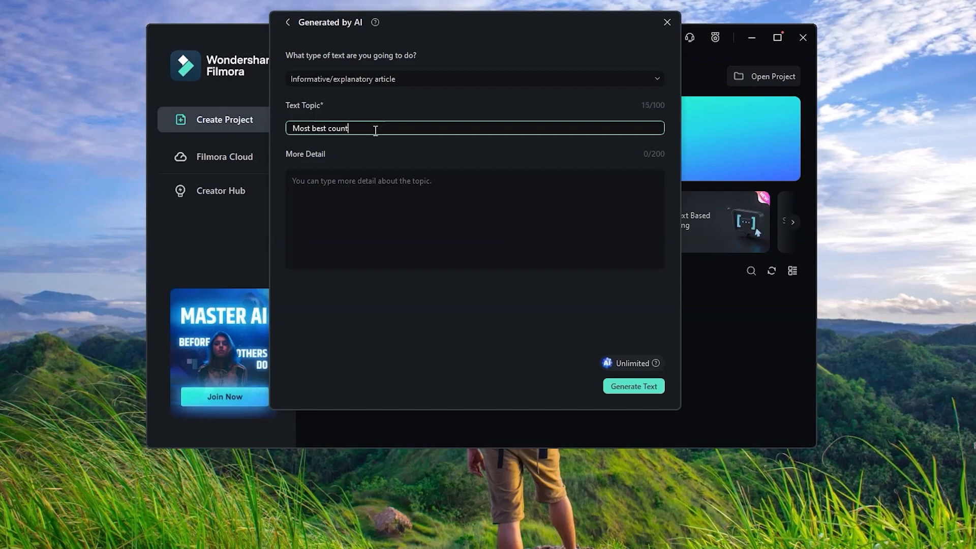